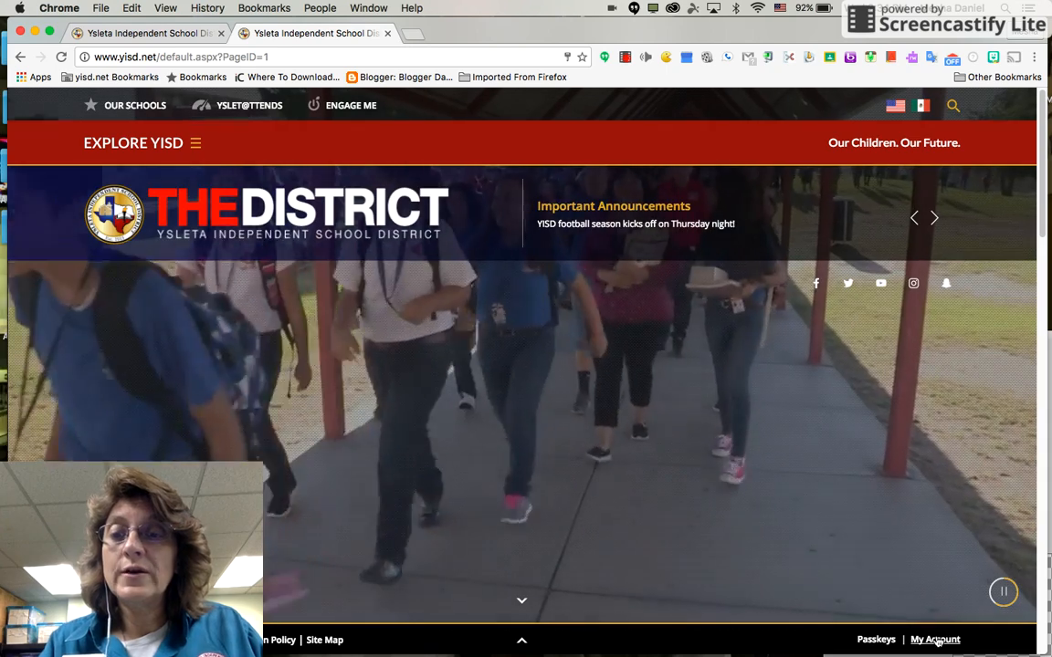
# Open the Ysleta Independent School District Site Manager from the account options on the district website.
pyautogui.click(937, 640)
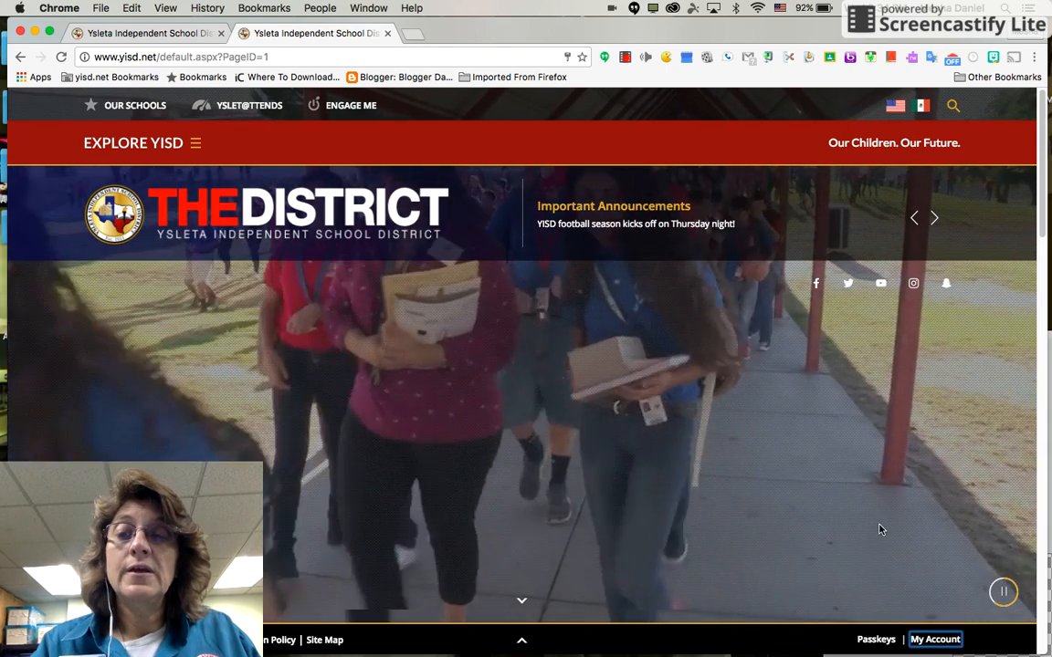
pyautogui.click(928, 641)
pyautogui.click(846, 568)
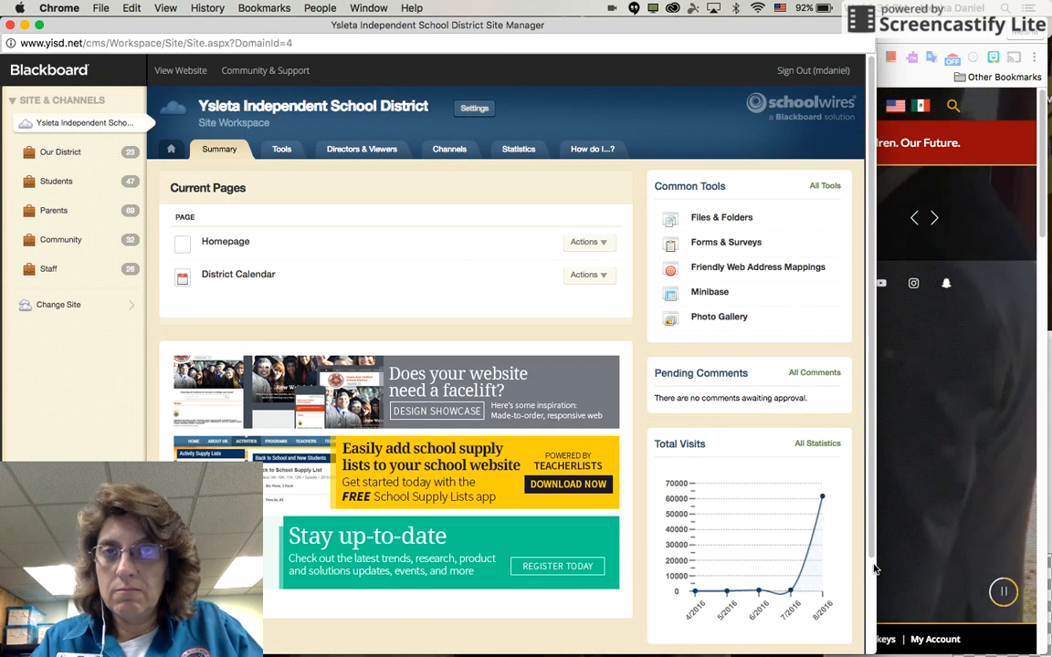
# Switch the Site Manager to the Eastwood Heights Elementary School site.
pyautogui.click(78, 312)
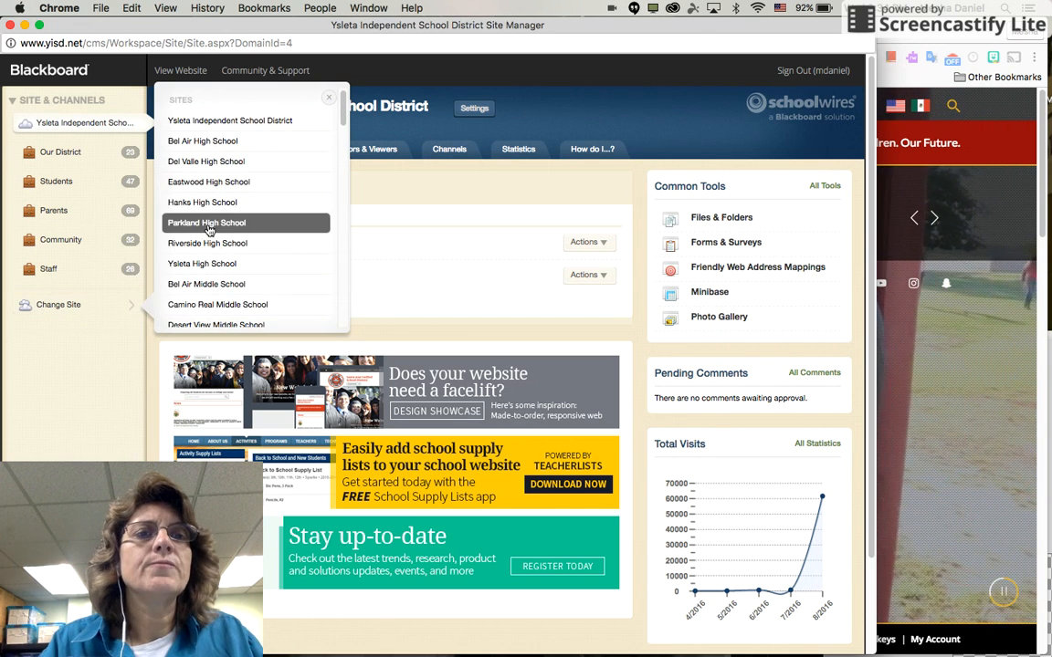
pyautogui.scroll(-5, 206, 227)
pyautogui.scroll(-3, 208, 230)
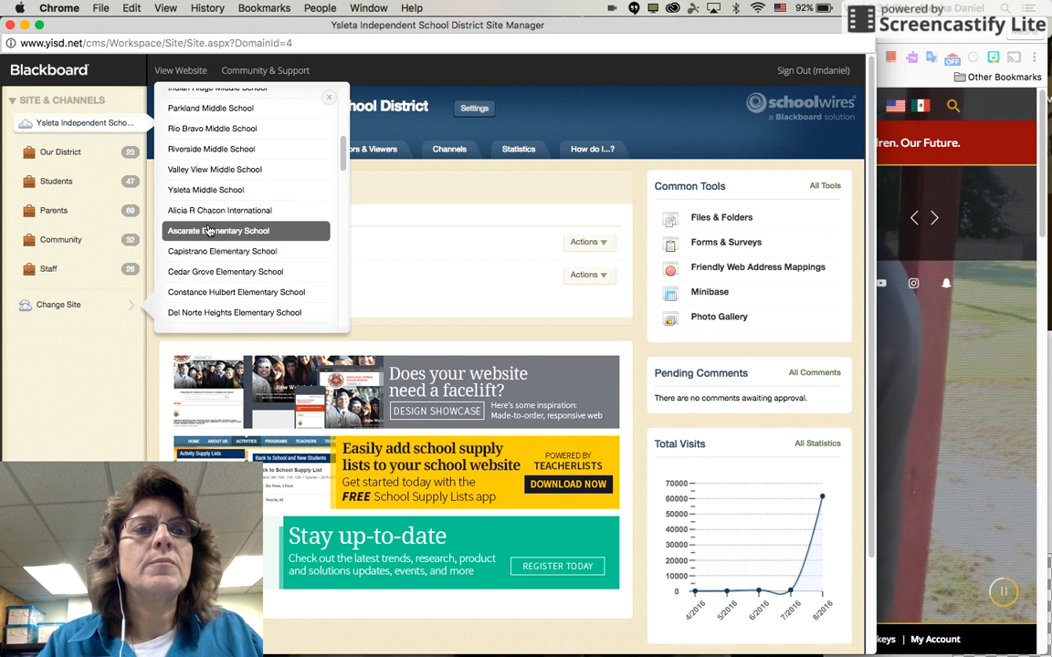
pyautogui.scroll(-3, 209, 229)
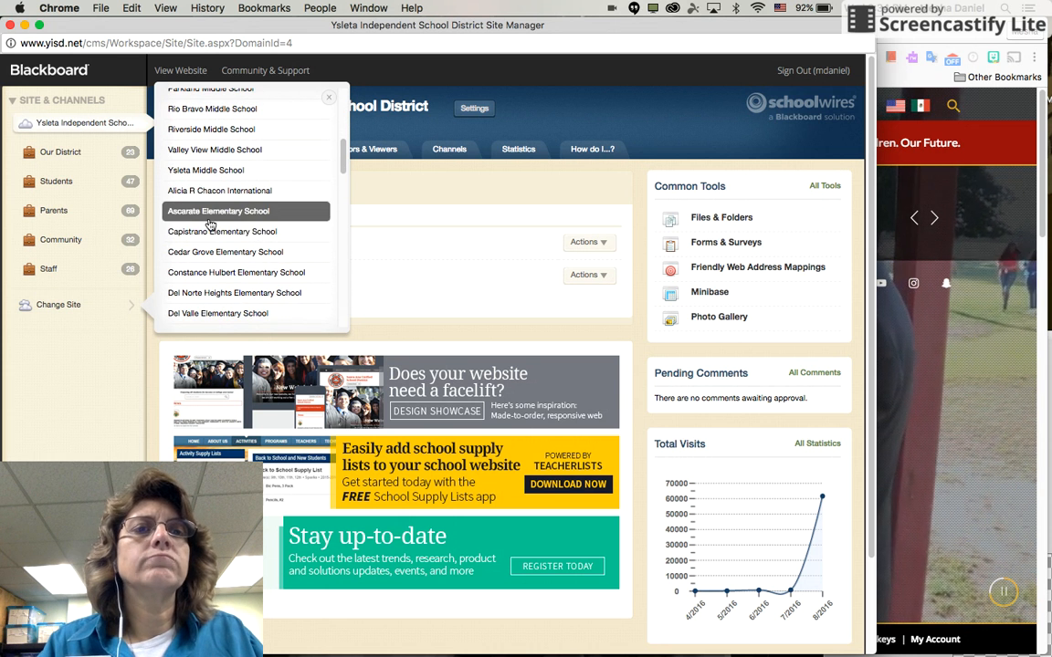
pyautogui.scroll(-2, 206, 238)
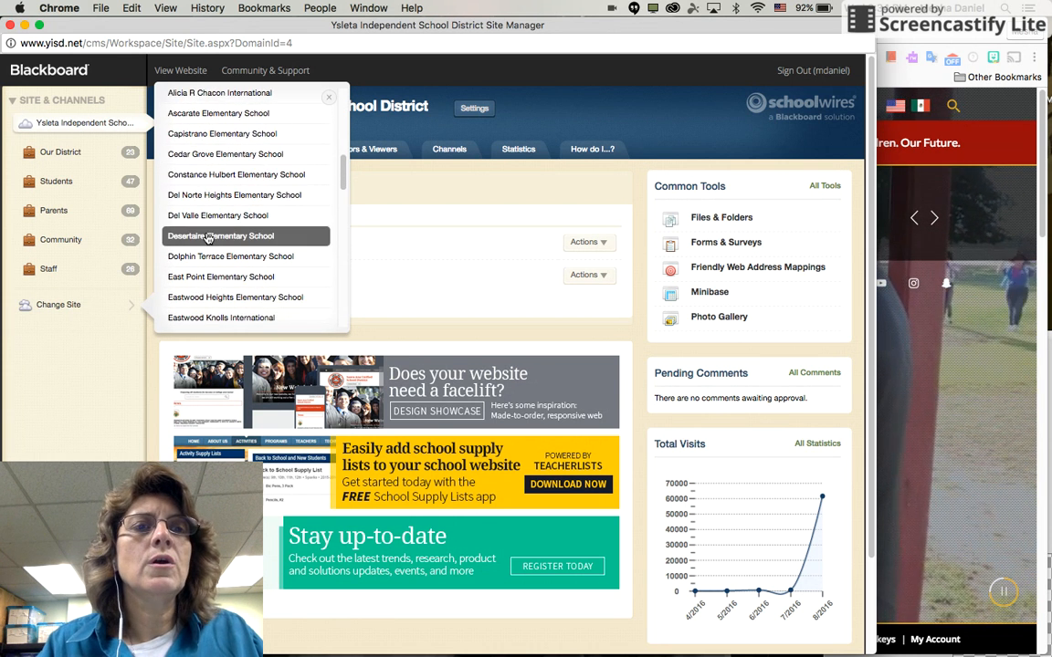
pyautogui.scroll(-1, 208, 233)
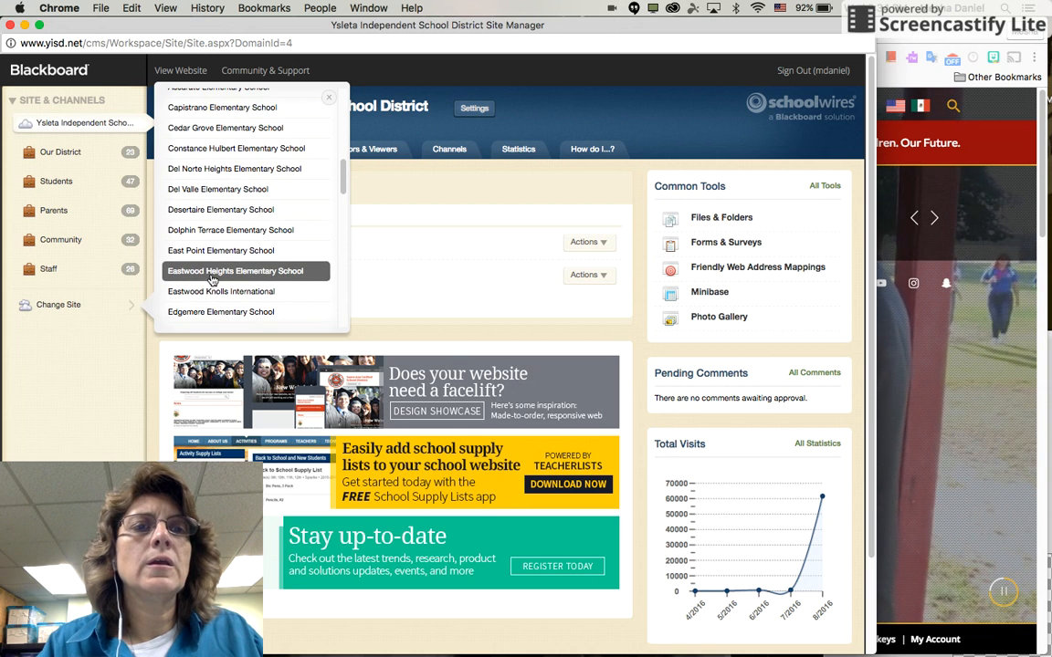
pyautogui.click(211, 274)
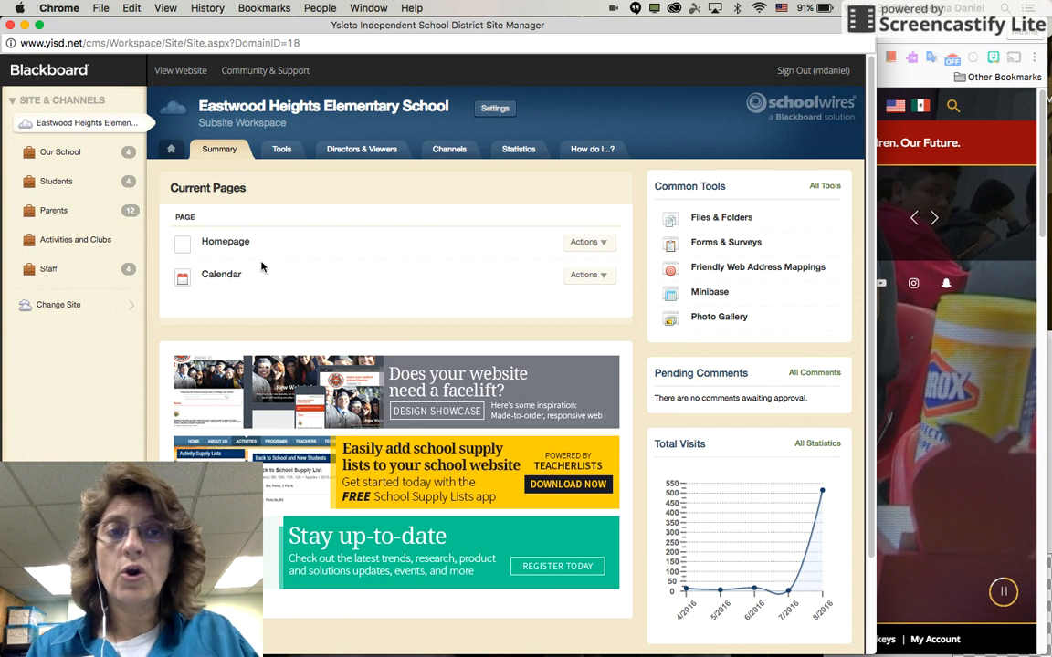
# View the Points of Pride content on the school's Homepage and leave its editor without saving.
pyautogui.click(233, 246)
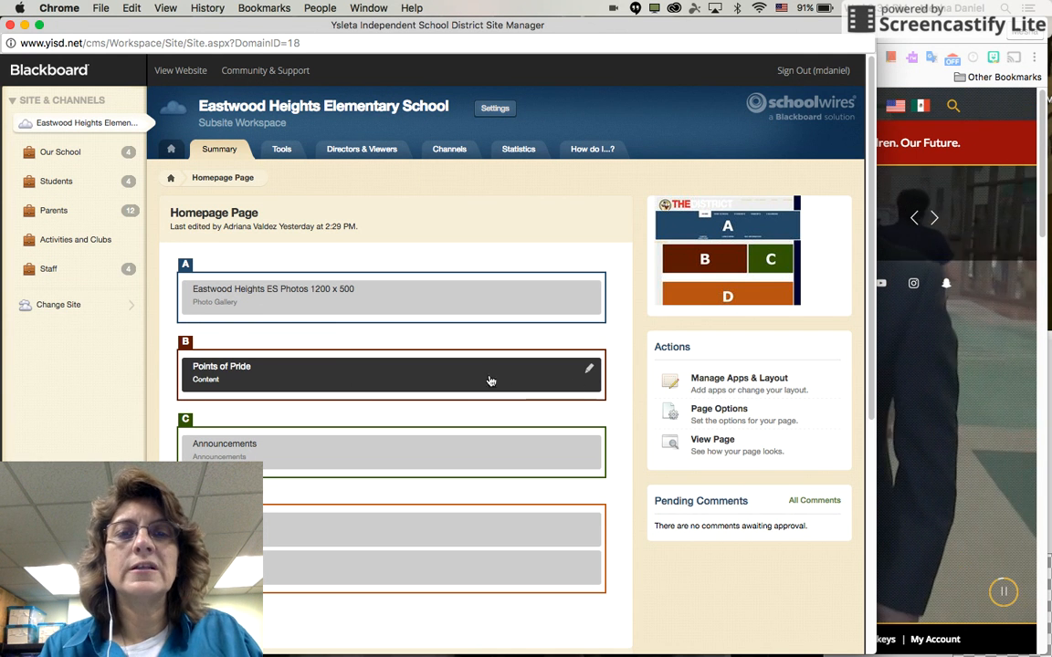
pyautogui.click(442, 382)
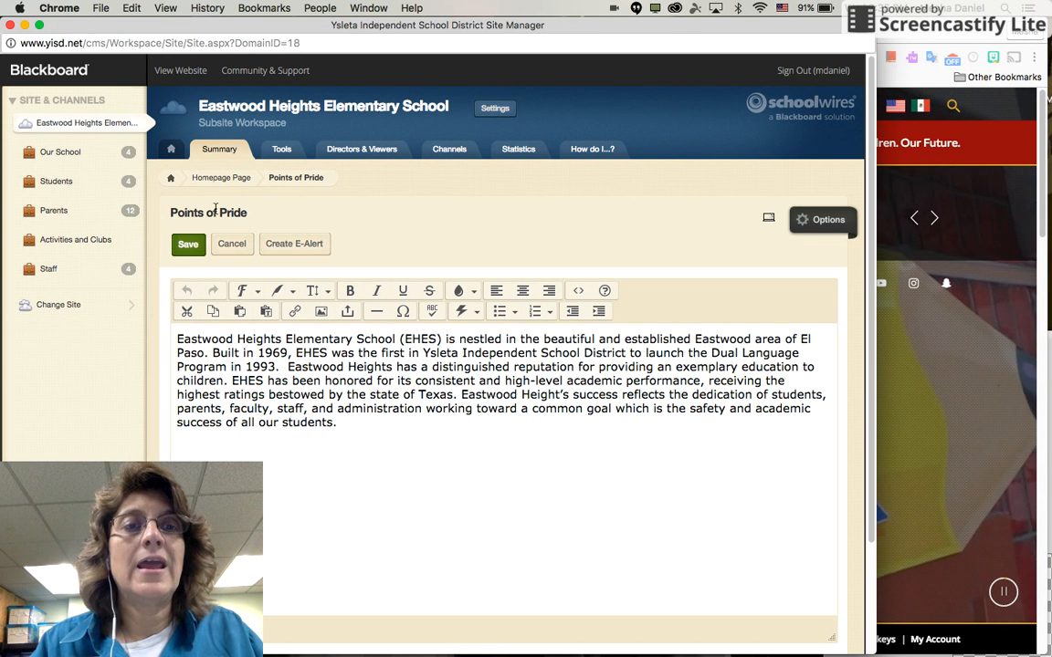
pyautogui.click(231, 245)
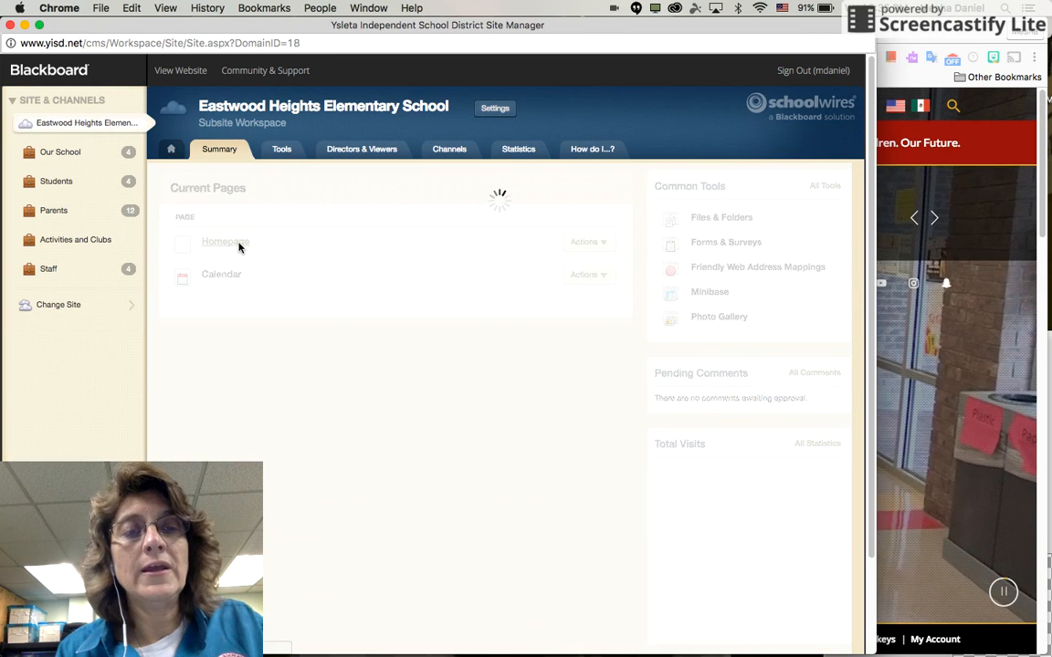
# Review the Announcements app on the Homepage, and return to the school's list of current pages.
pyautogui.click(235, 243)
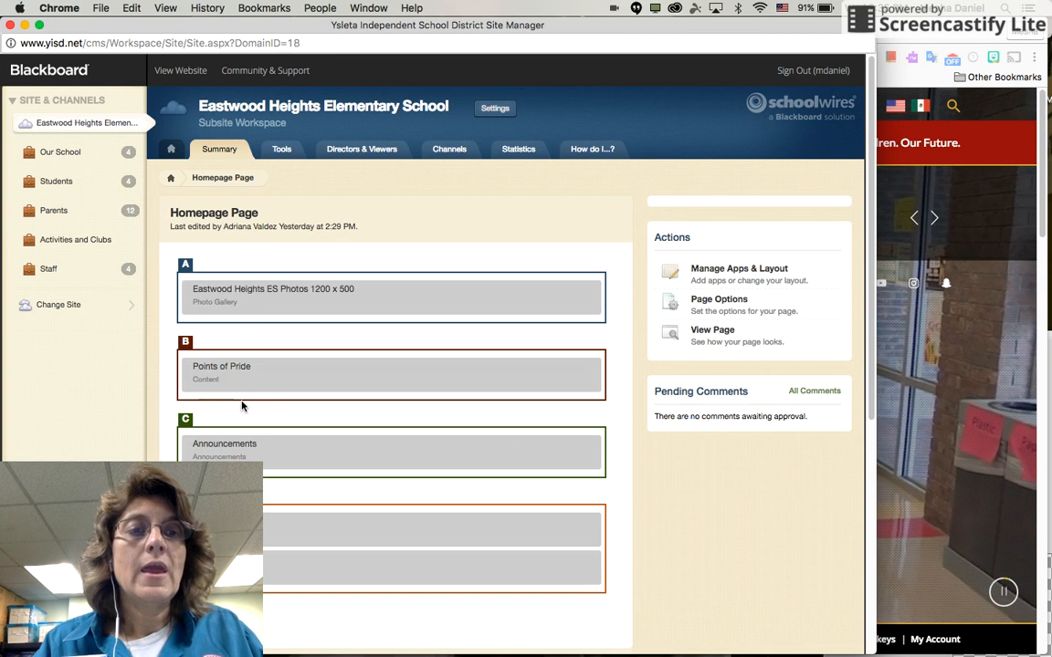
pyautogui.click(258, 459)
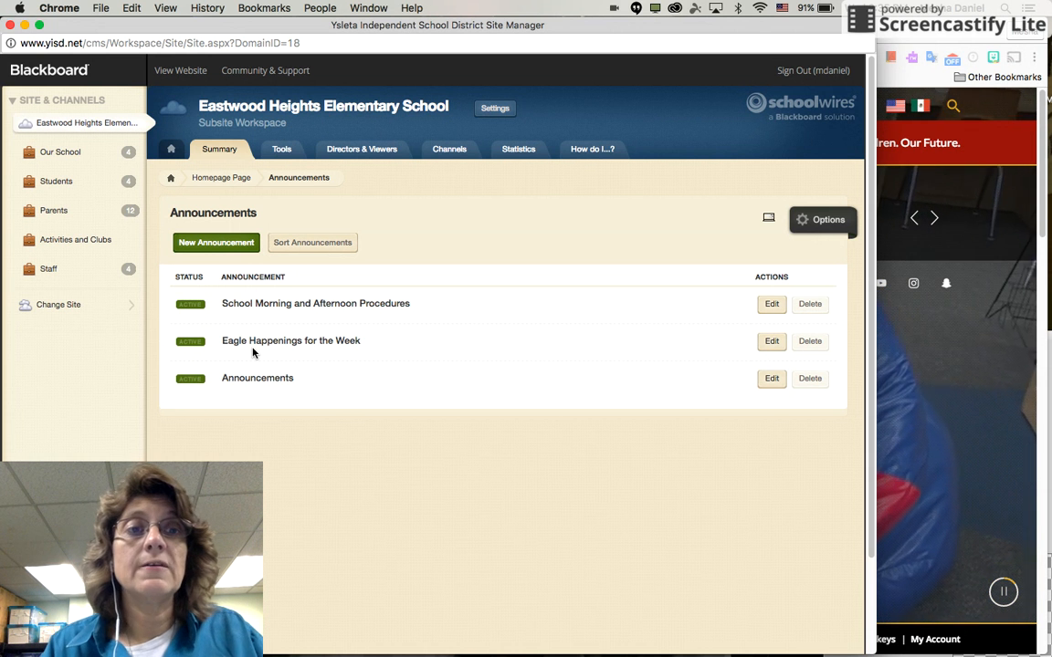
pyautogui.click(172, 178)
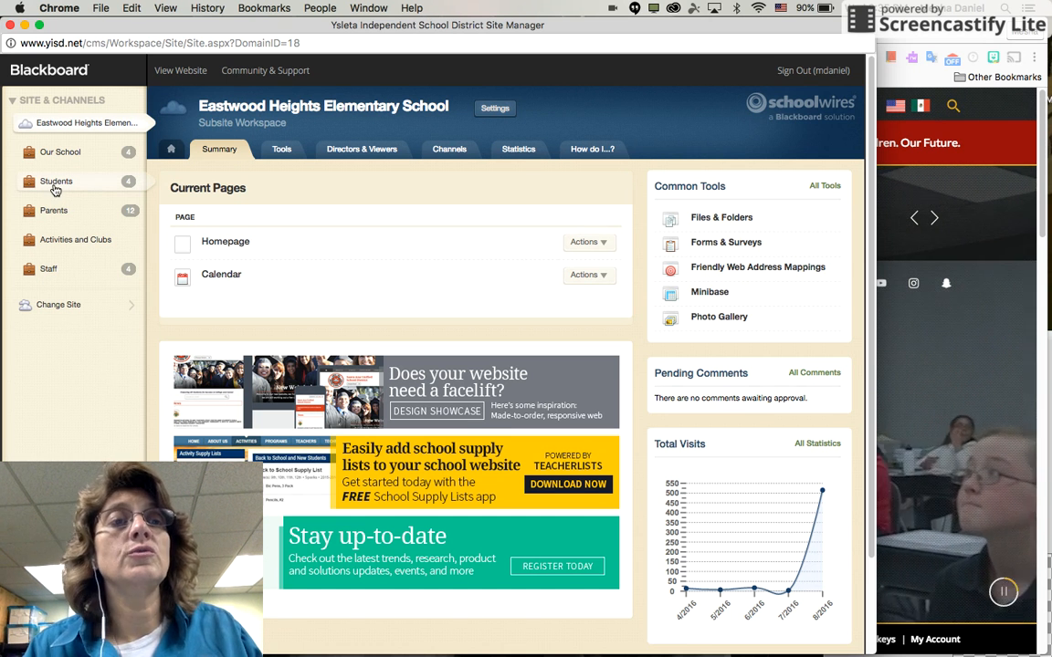
# Examine the general options for a new section in the Students channel, and close the form without saving.
pyautogui.click(55, 181)
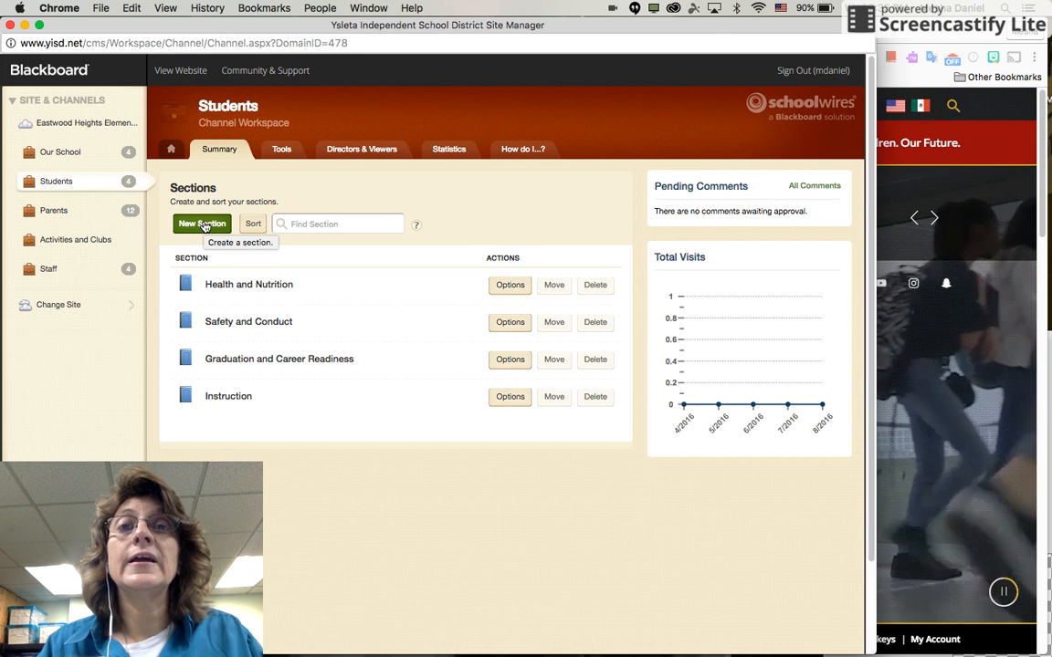
pyautogui.click(202, 225)
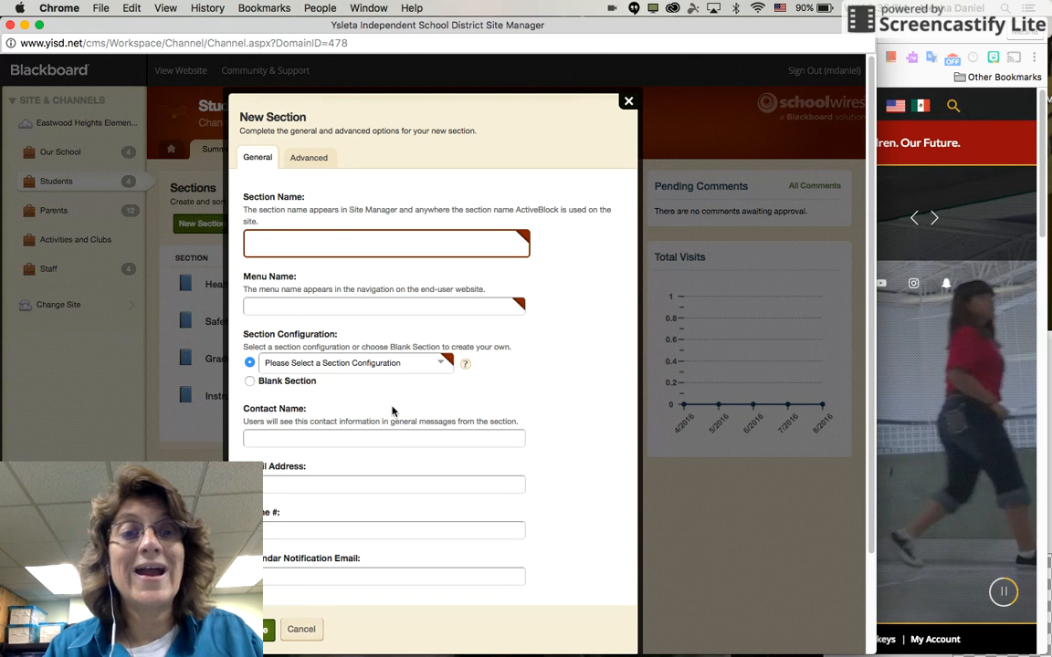
pyautogui.scroll(-3, 388, 406)
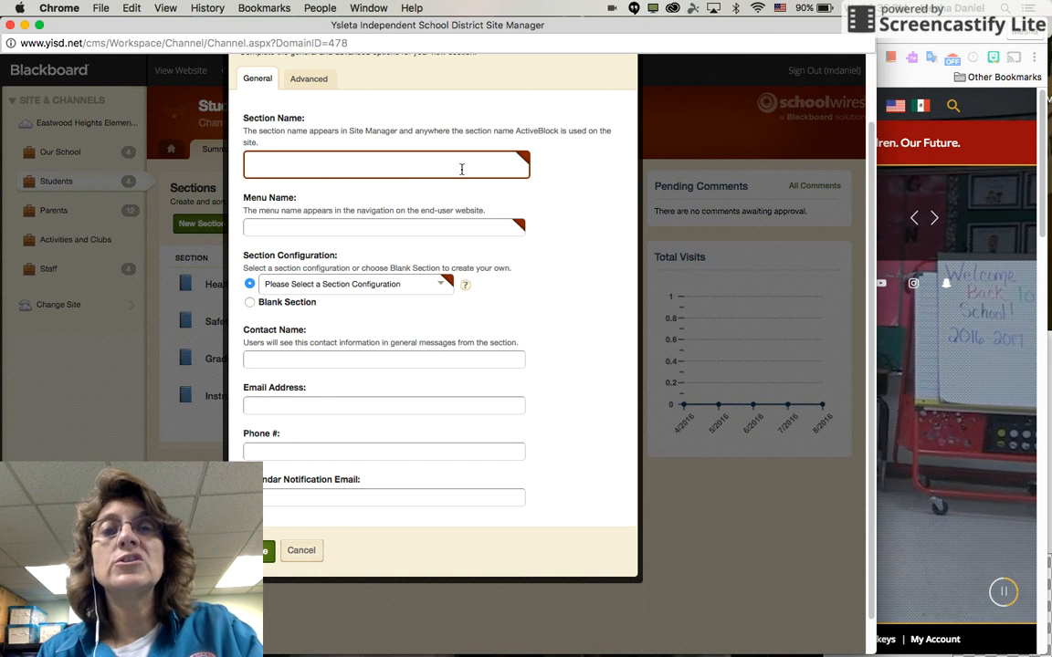
pyautogui.click(305, 552)
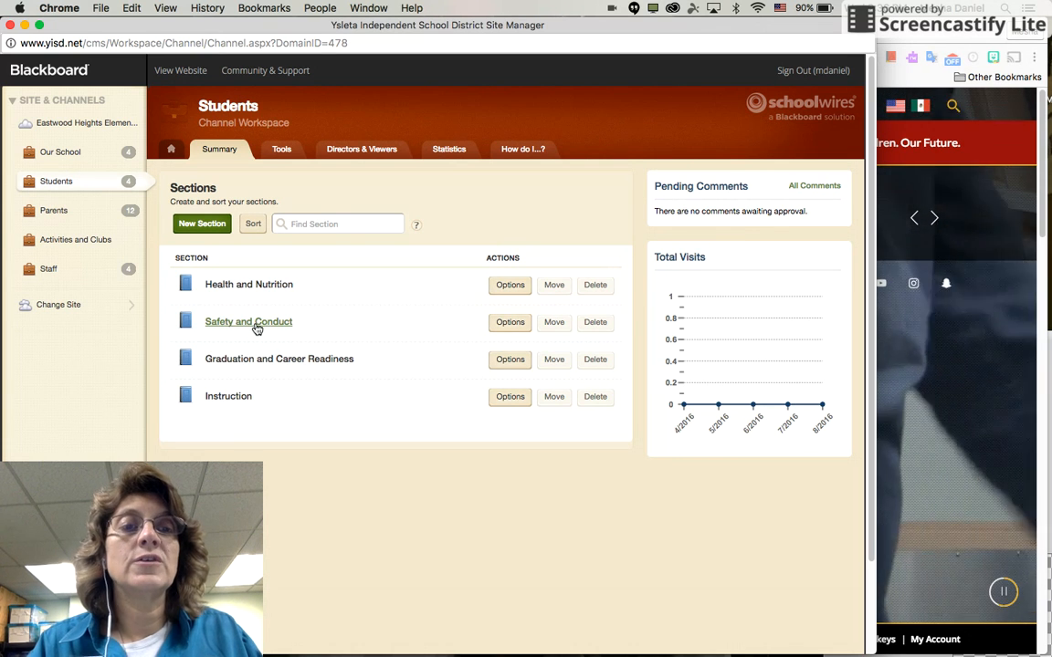
# Open the Student Handbook page in the Safety and Conduct section of the Students channel.
pyautogui.click(257, 323)
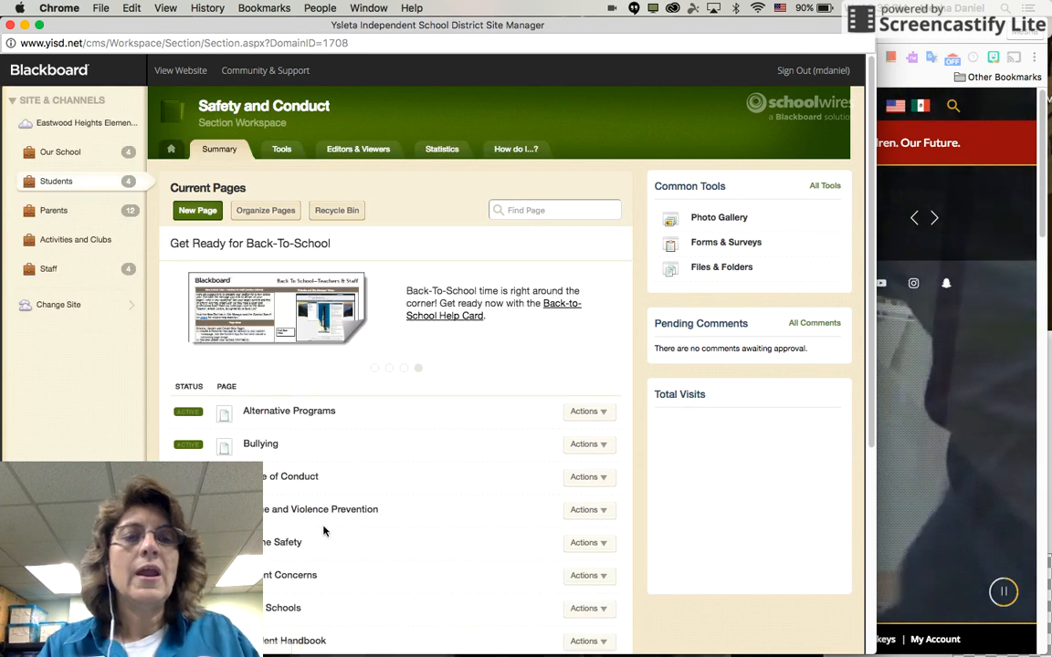
pyautogui.scroll(-3, 320, 526)
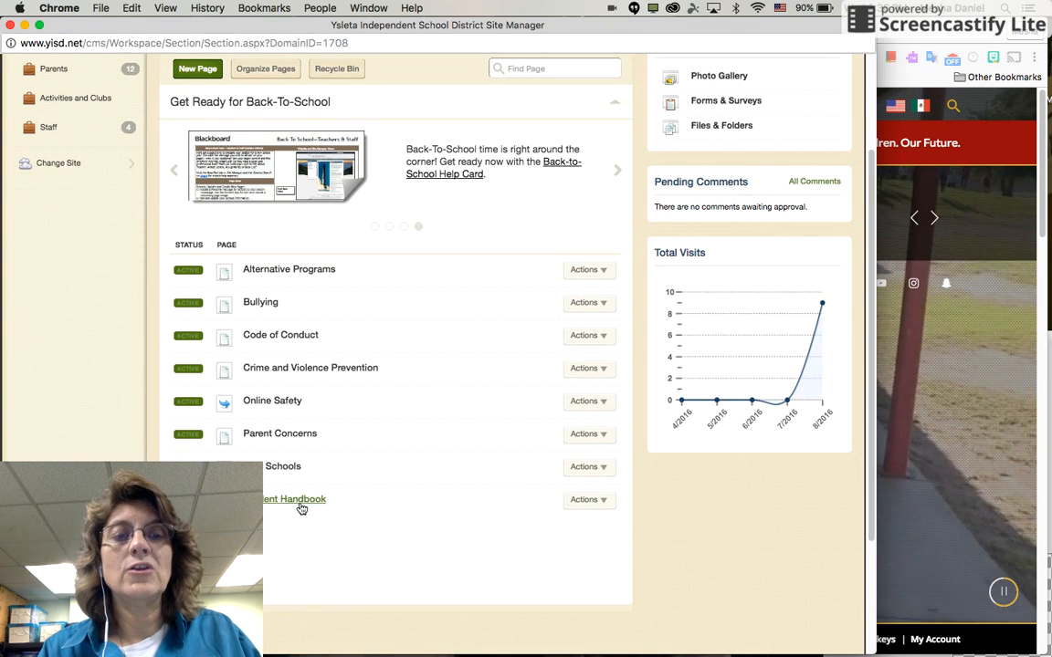
pyautogui.scroll(1, 303, 509)
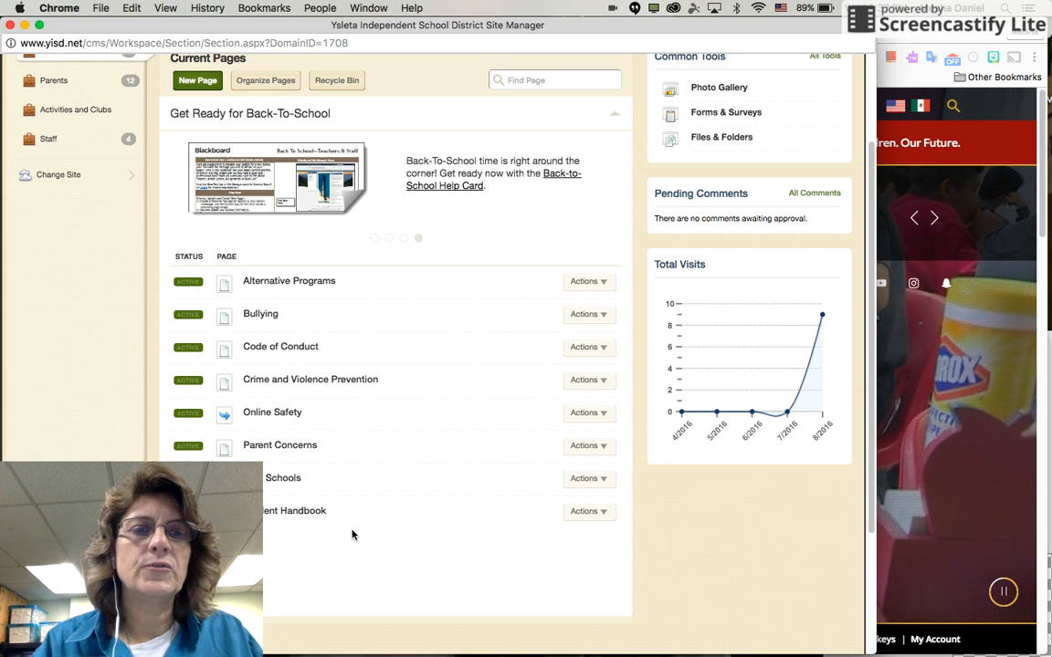
pyautogui.click(304, 513)
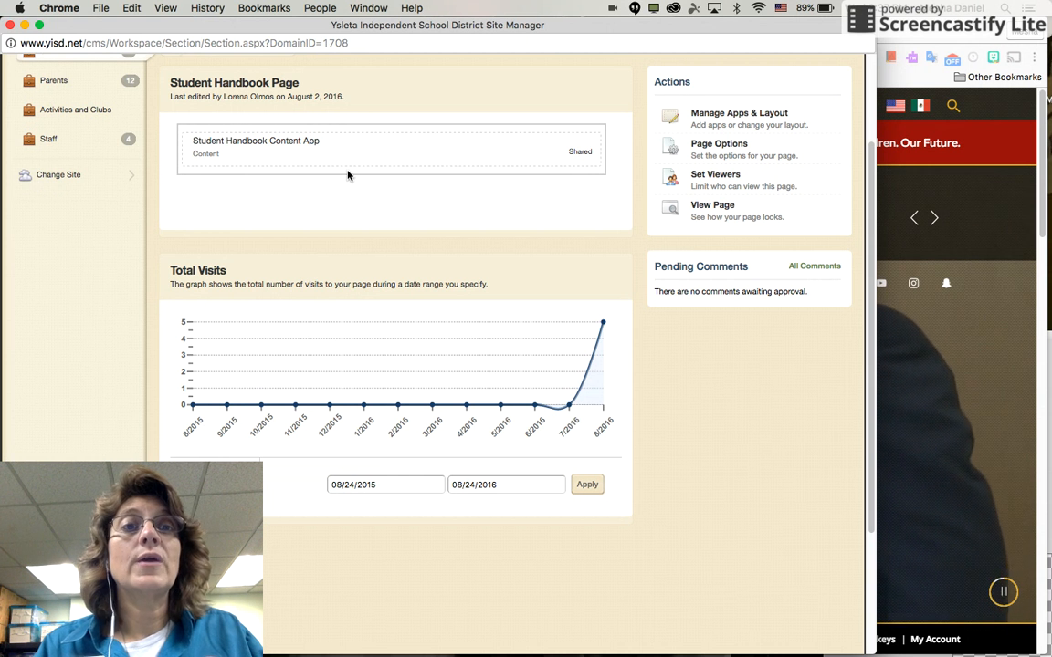
# Examine the existing Content apps available for the Student Handbook page, cancel without adding one, and leave design mode.
pyautogui.scroll(3, 353, 174)
pyautogui.scroll(1, 352, 173)
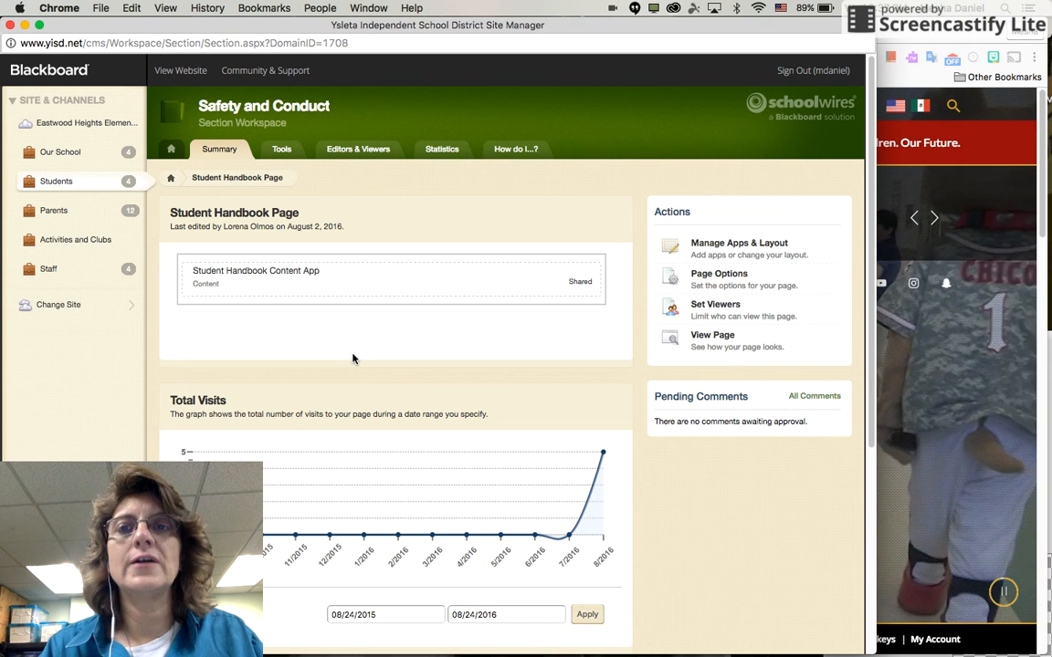
pyautogui.click(756, 249)
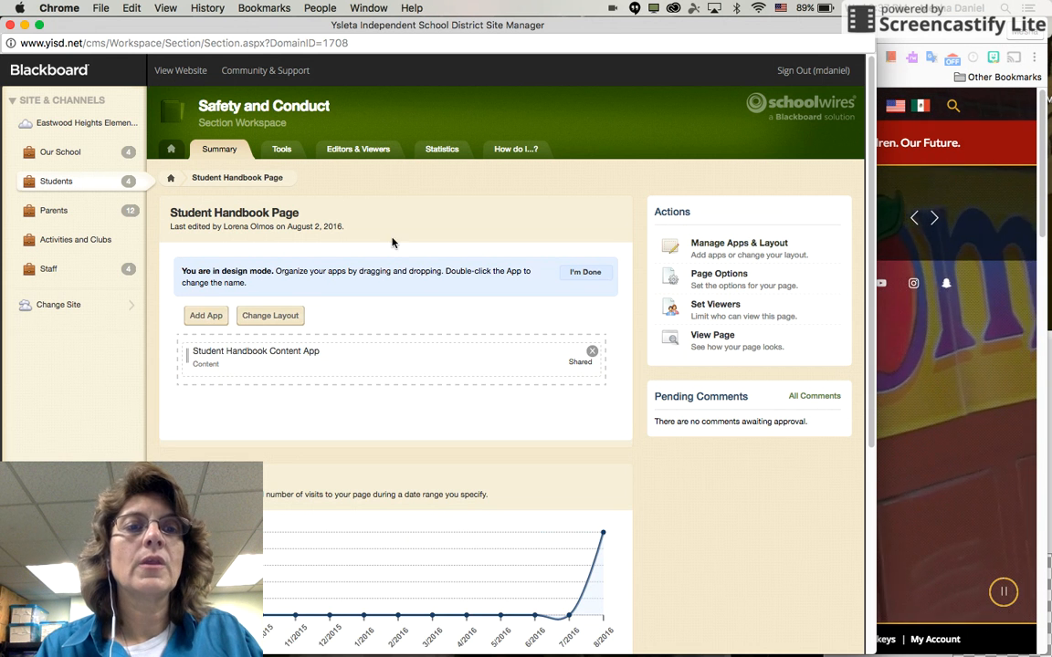
pyautogui.click(206, 316)
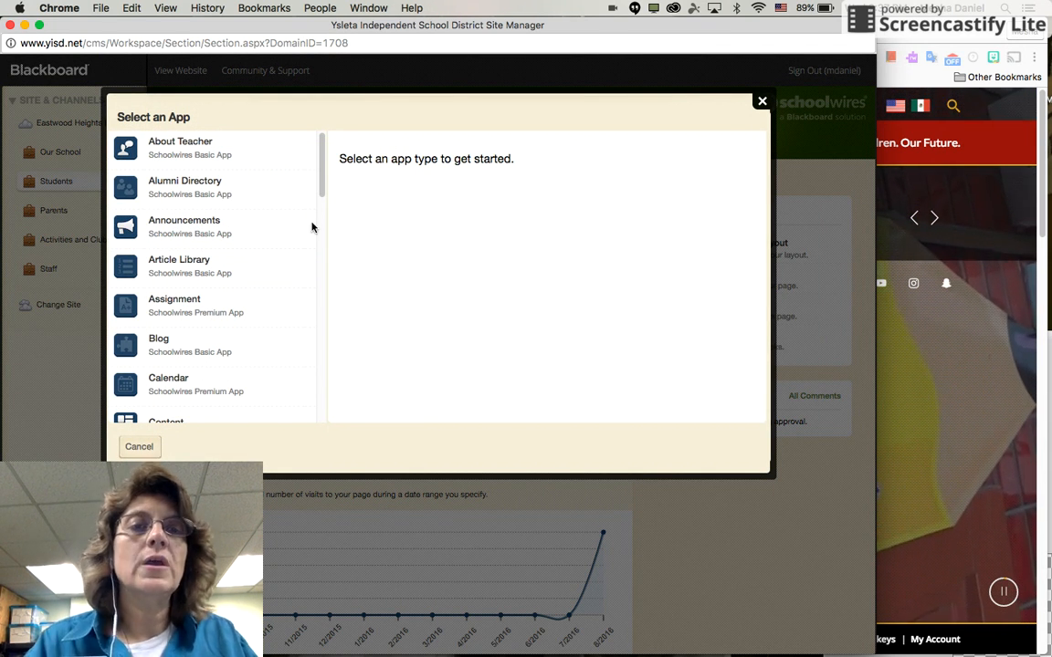
pyautogui.scroll(-5, 291, 174)
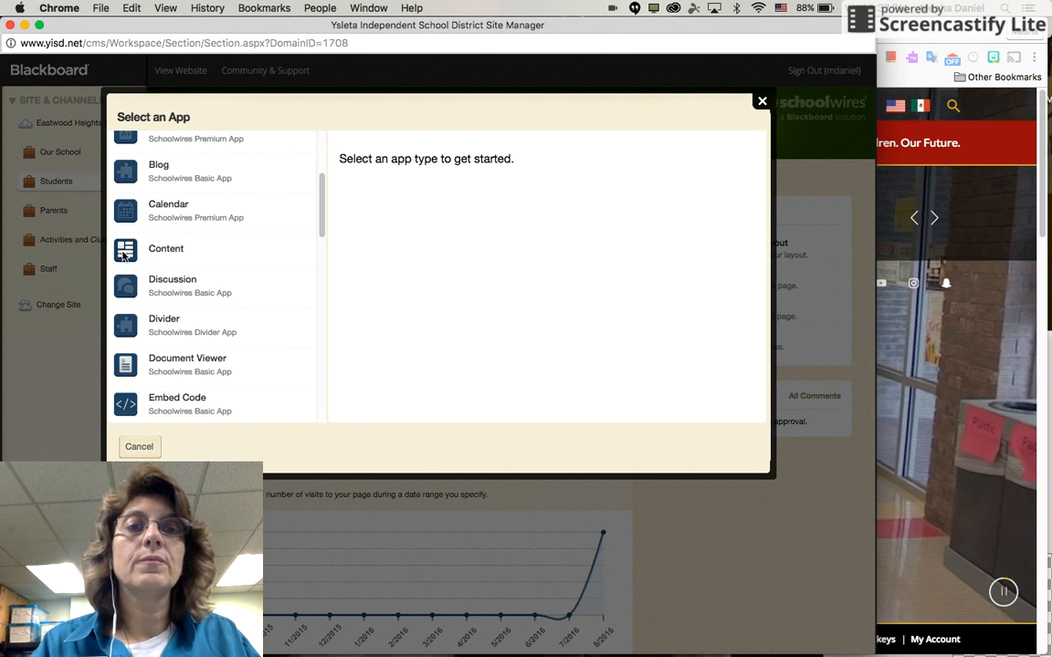
pyautogui.click(171, 254)
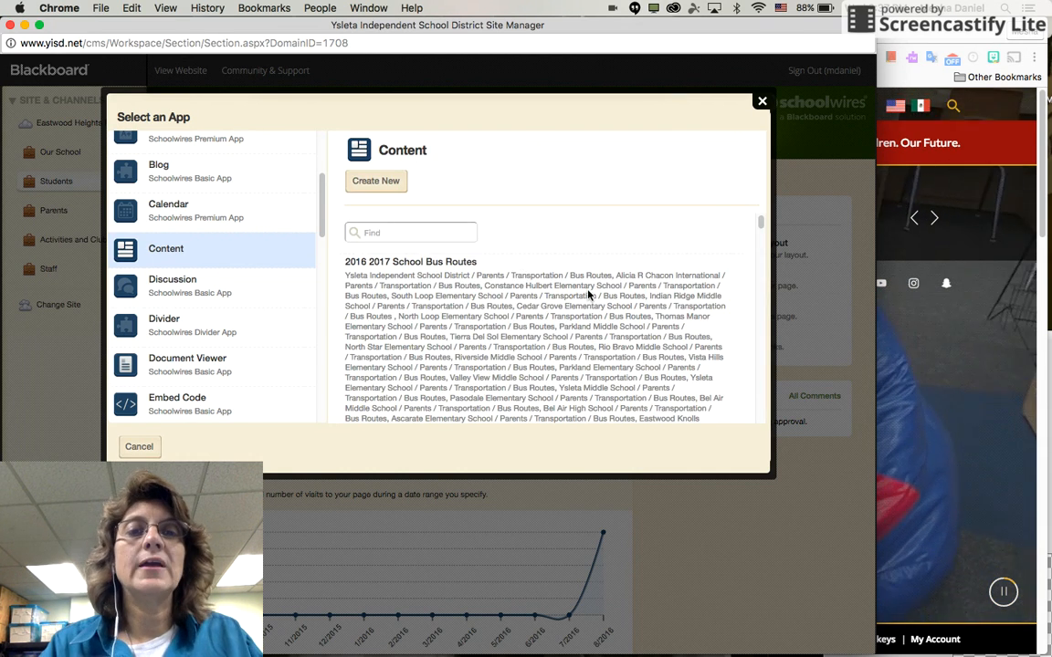
pyautogui.scroll(-10, 589, 294)
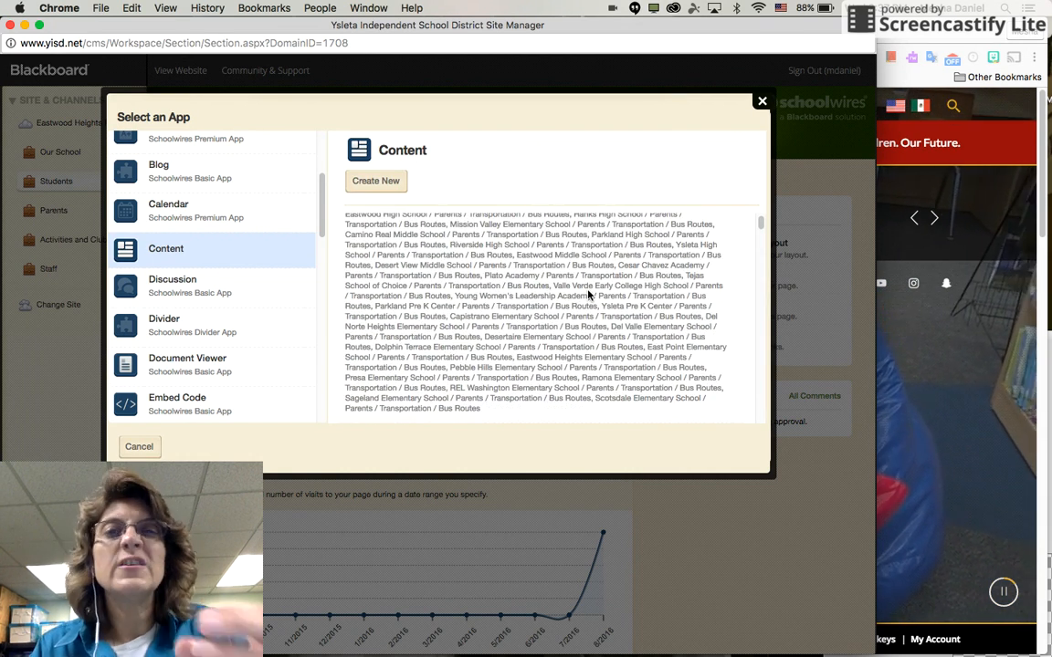
pyautogui.scroll(10, 589, 294)
pyautogui.scroll(1, 589, 294)
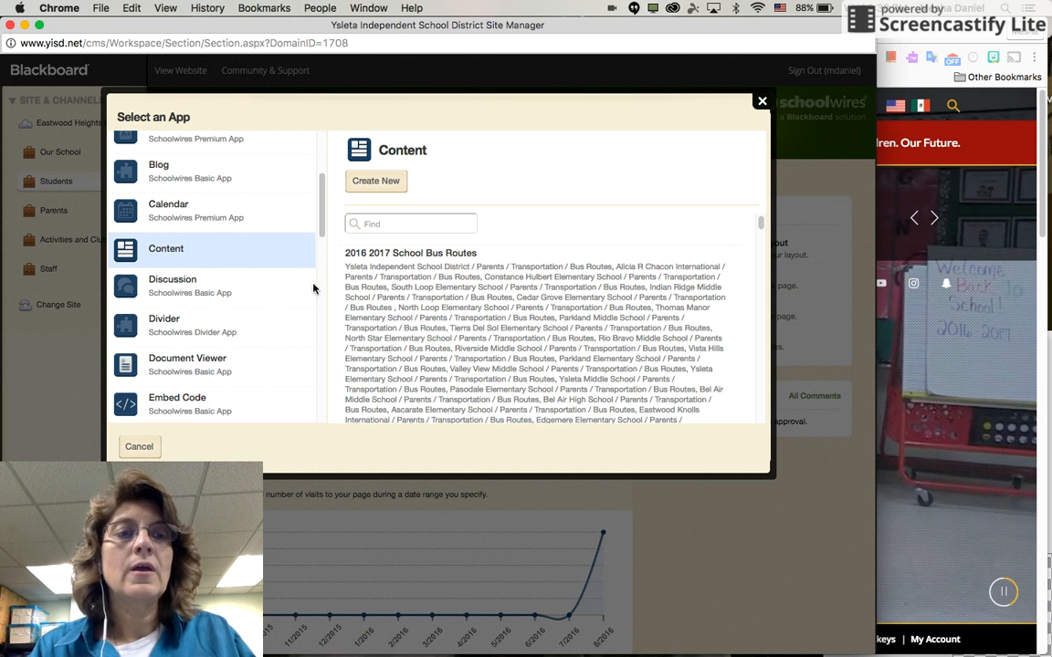
pyautogui.click(139, 447)
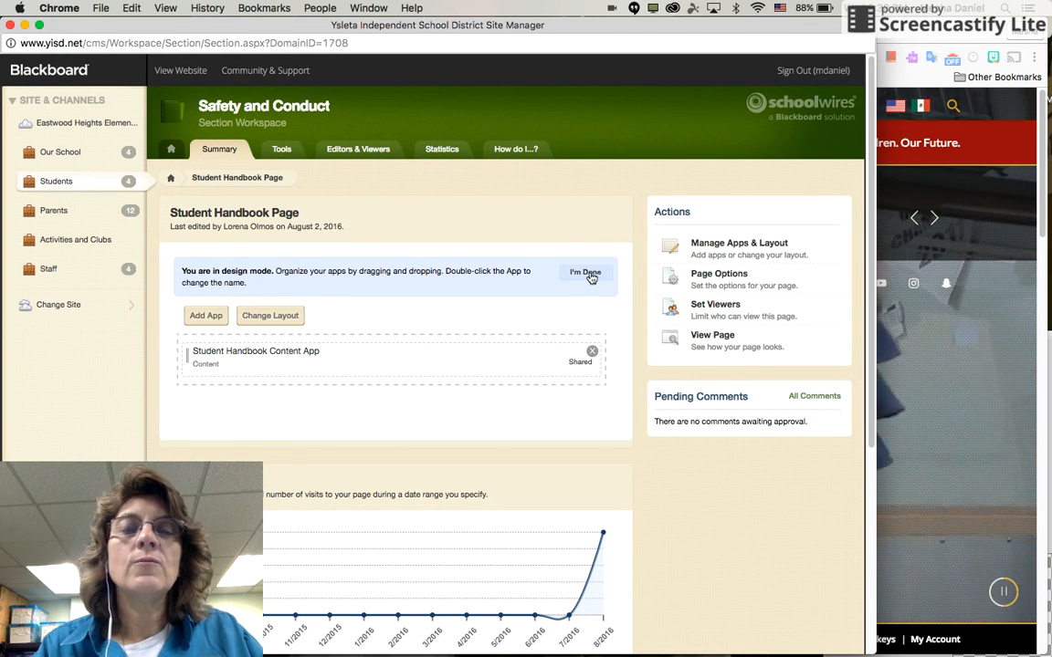
pyautogui.click(589, 276)
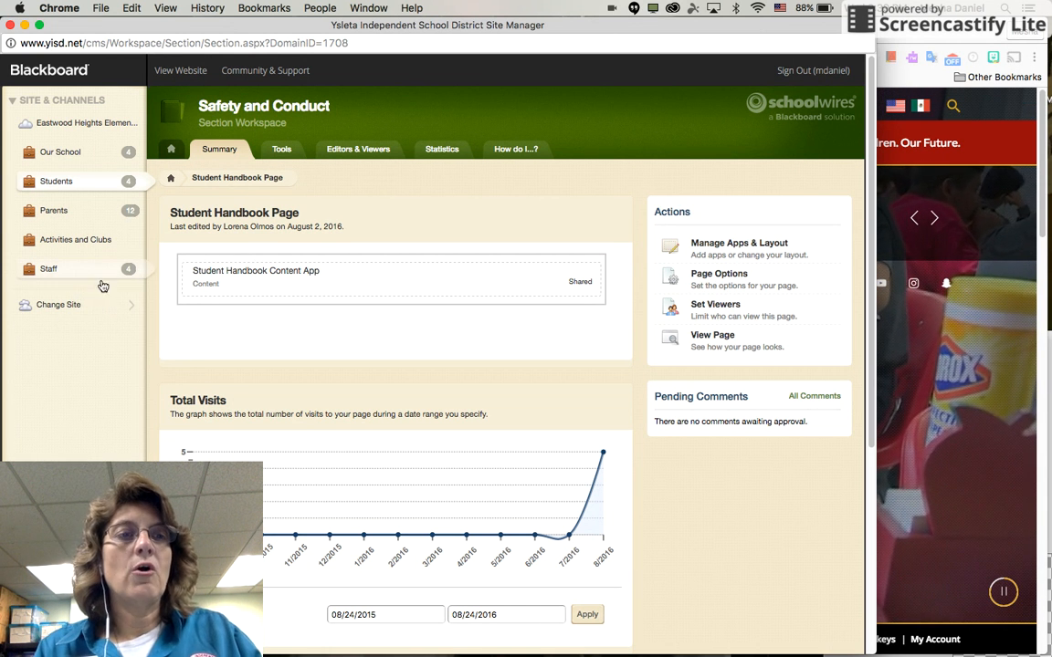
# Return to the Eastwood Heights Elementary School site and open the Latest News app on its Homepage.
pyautogui.click(174, 180)
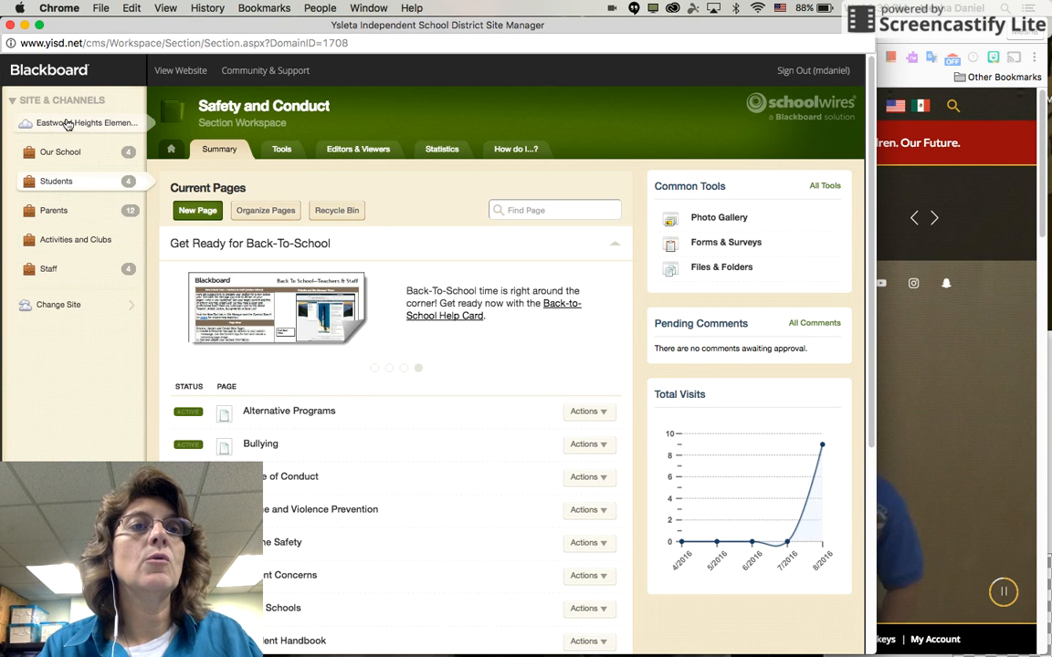
pyautogui.click(66, 124)
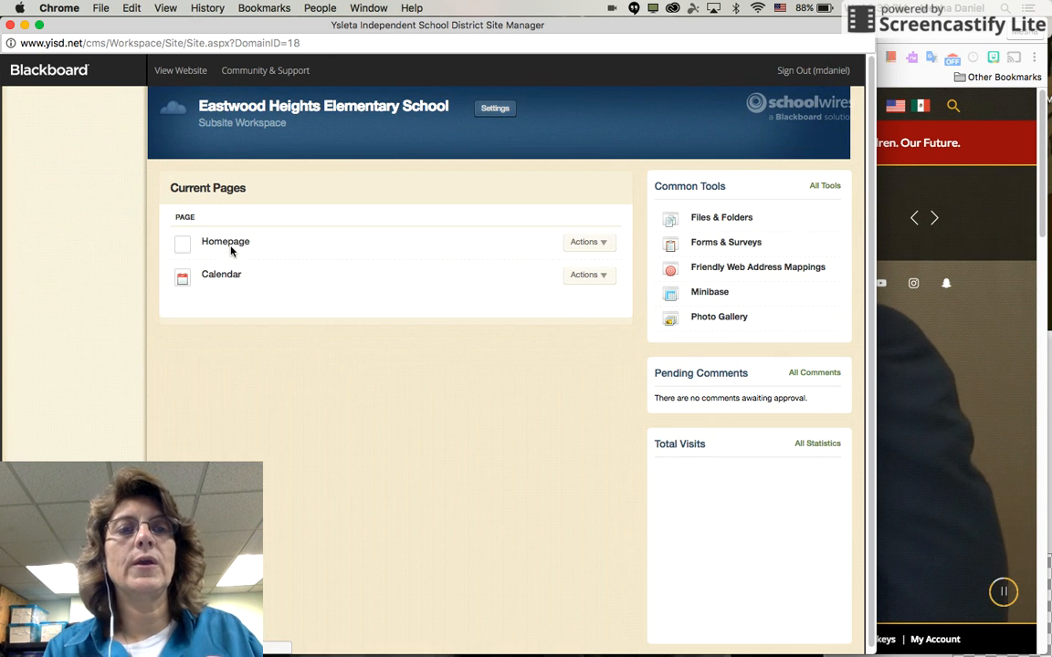
pyautogui.click(244, 244)
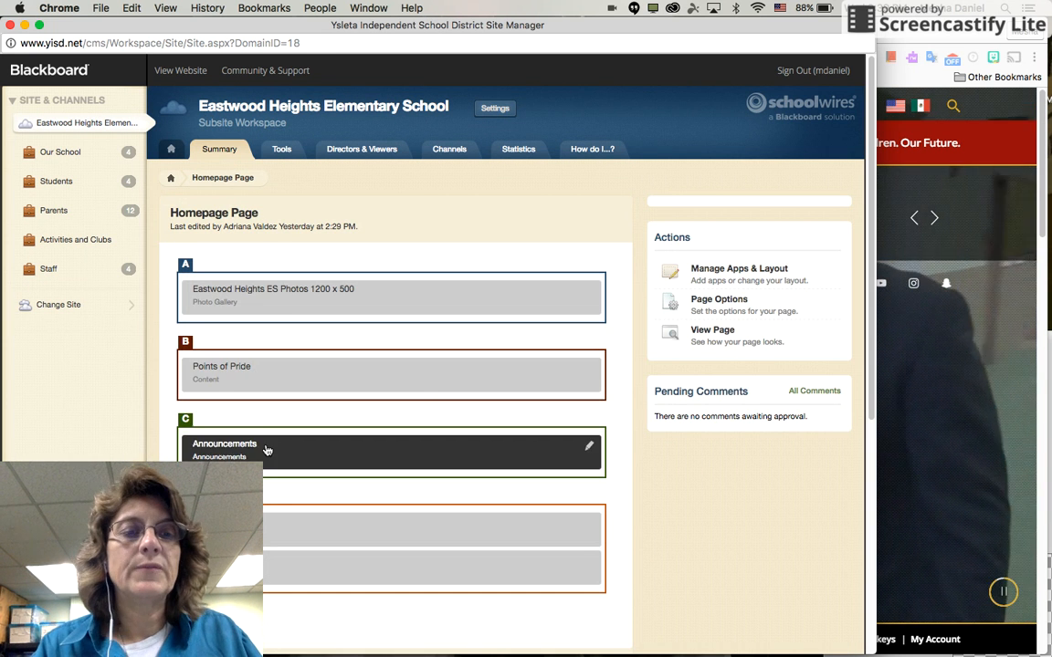
pyautogui.click(292, 575)
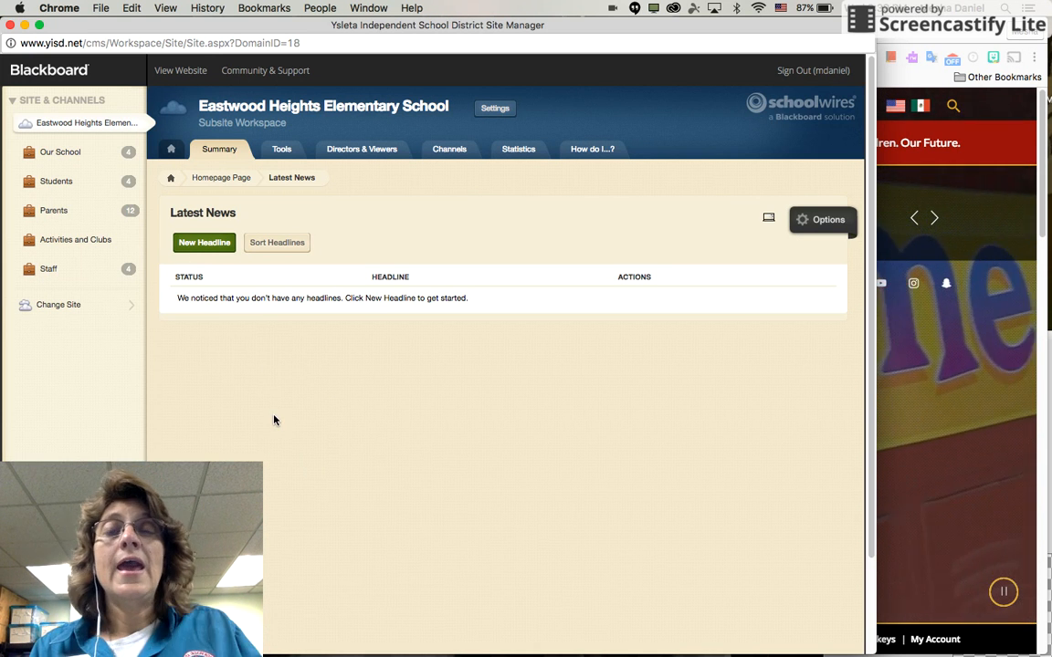
# Examine the title, teaser text, accent image and display date options for a new Latest News headline, and close the form without saving.
pyautogui.click(210, 245)
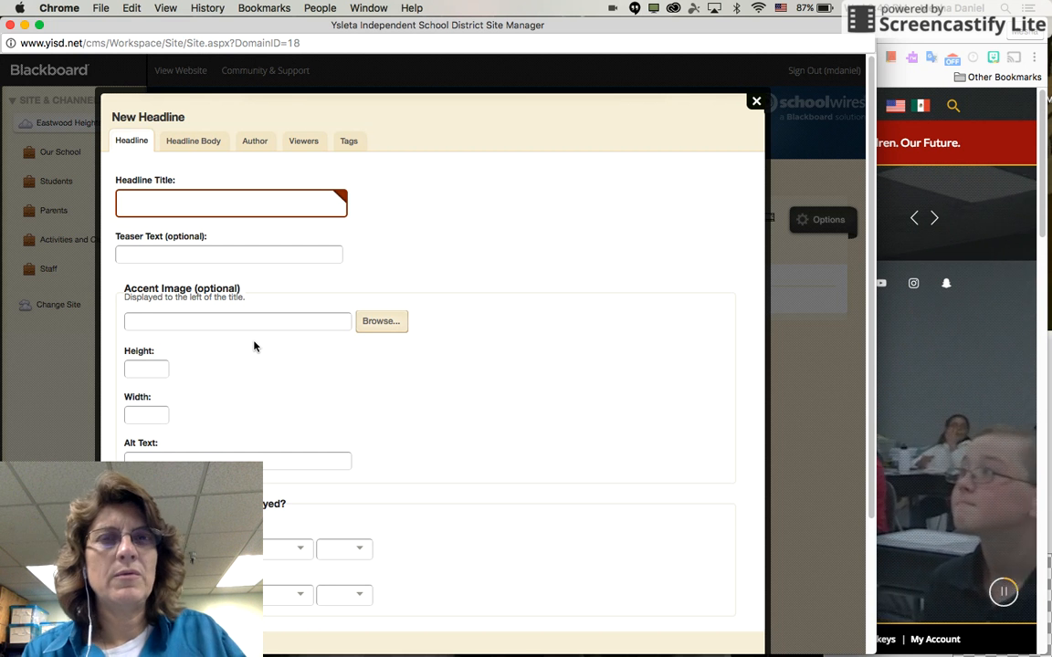
pyautogui.scroll(-2, 350, 403)
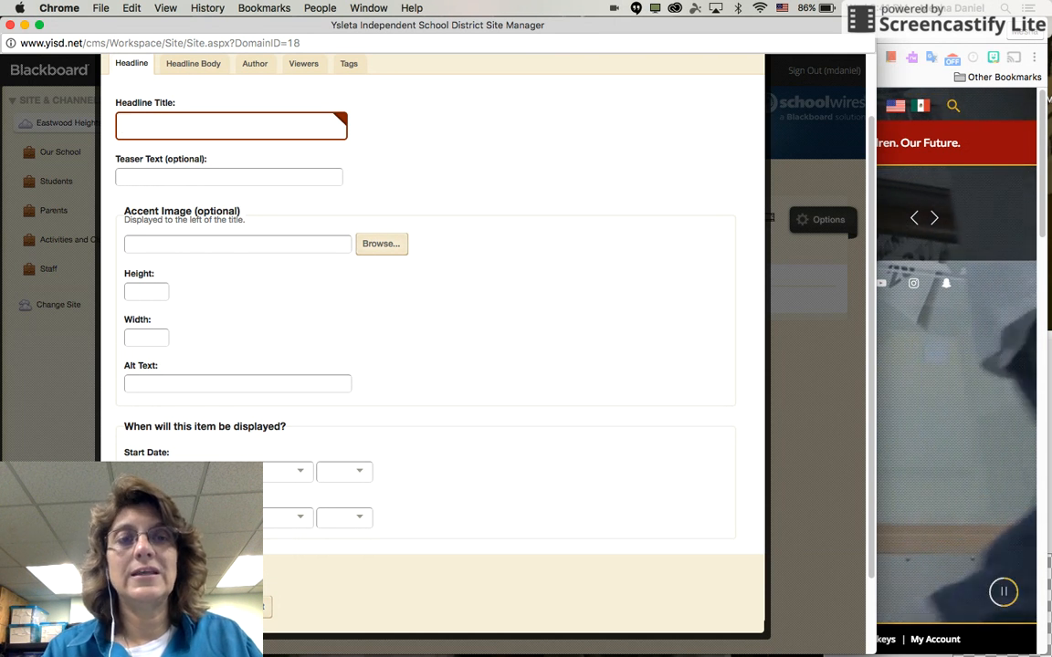
pyautogui.click(188, 607)
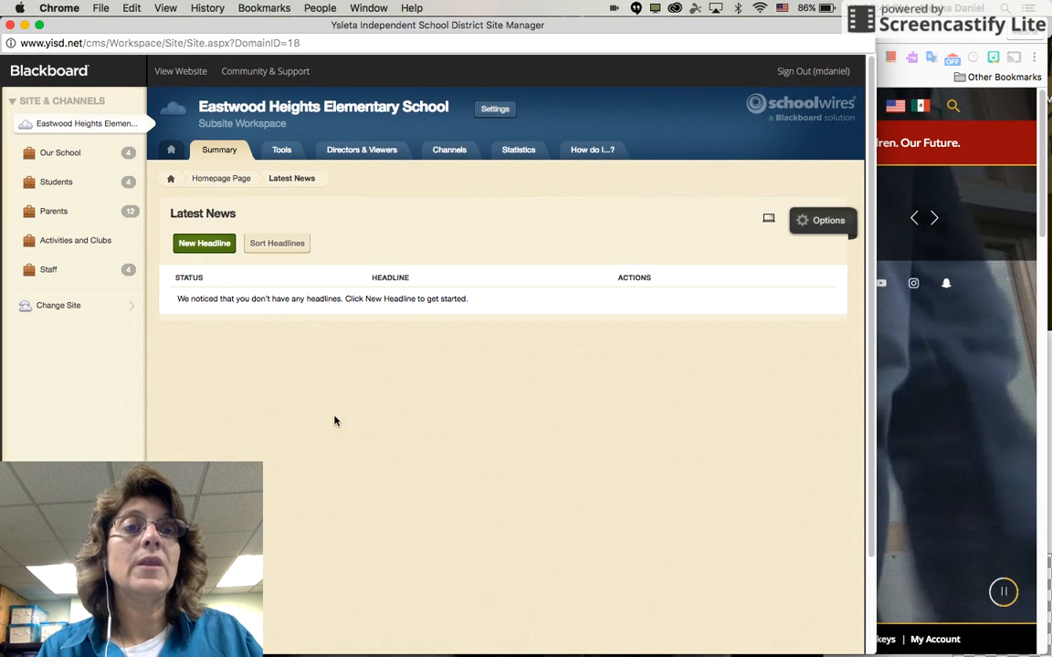
# Preview the school website, examine its homepage from the banner through Announcements, Upcoming Events and Latest News, and close the preview.
pyautogui.click(181, 71)
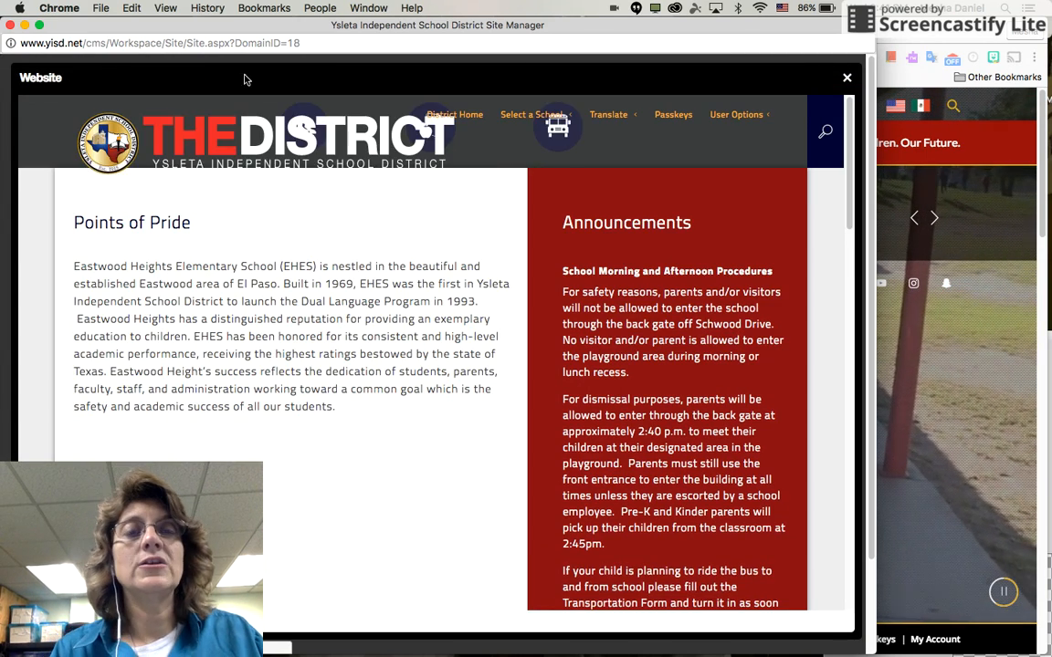
pyautogui.scroll(-10, 411, 243)
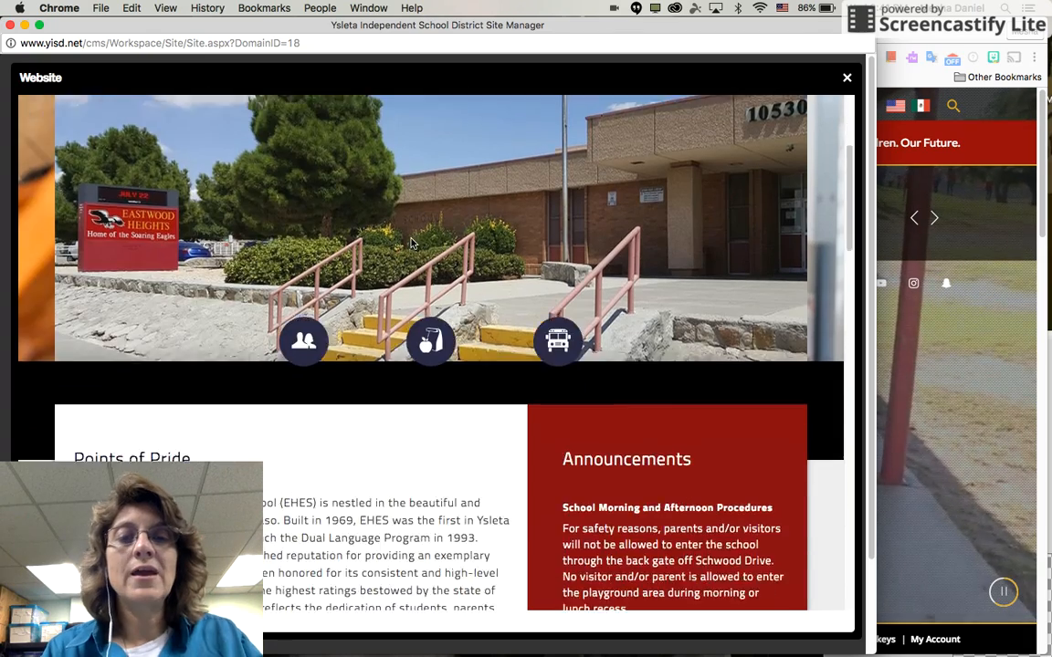
pyautogui.scroll(-8, 411, 243)
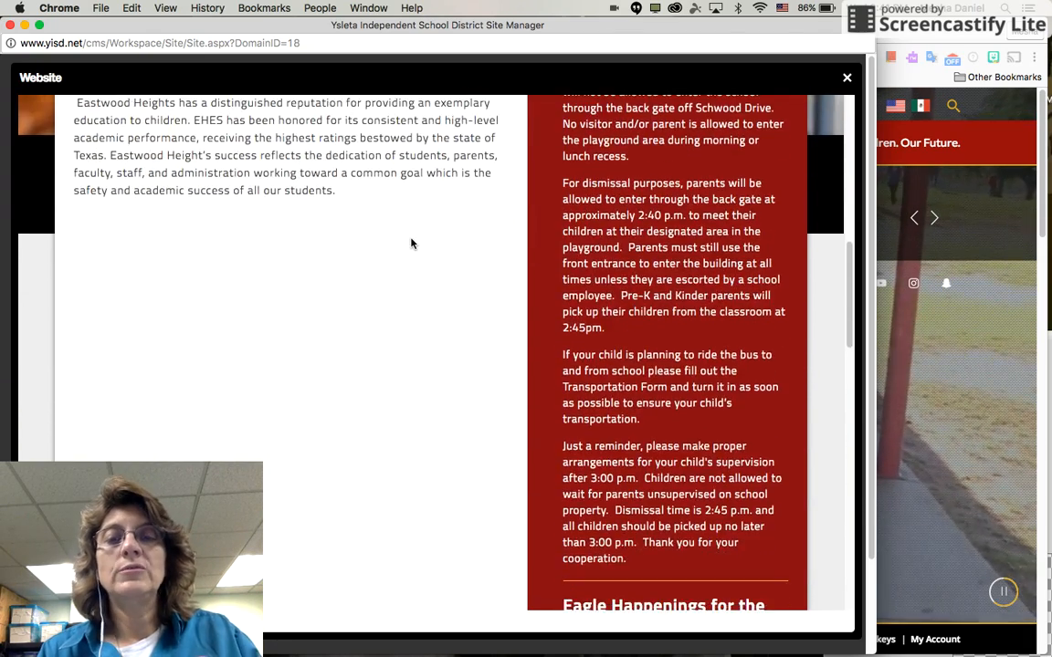
pyautogui.scroll(-10, 411, 243)
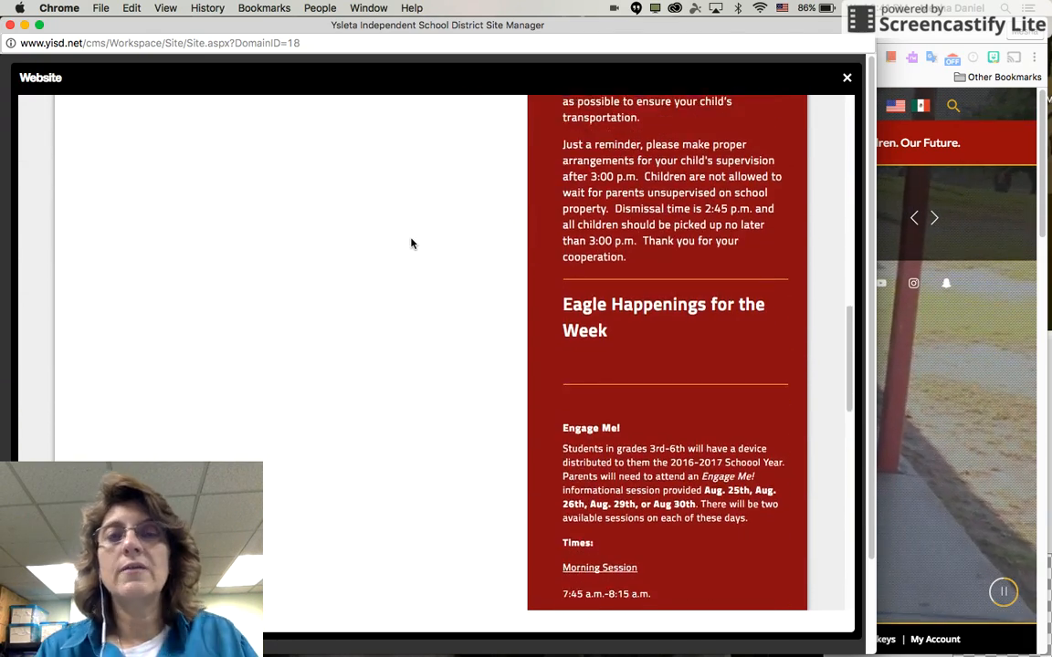
pyautogui.scroll(-4, 411, 243)
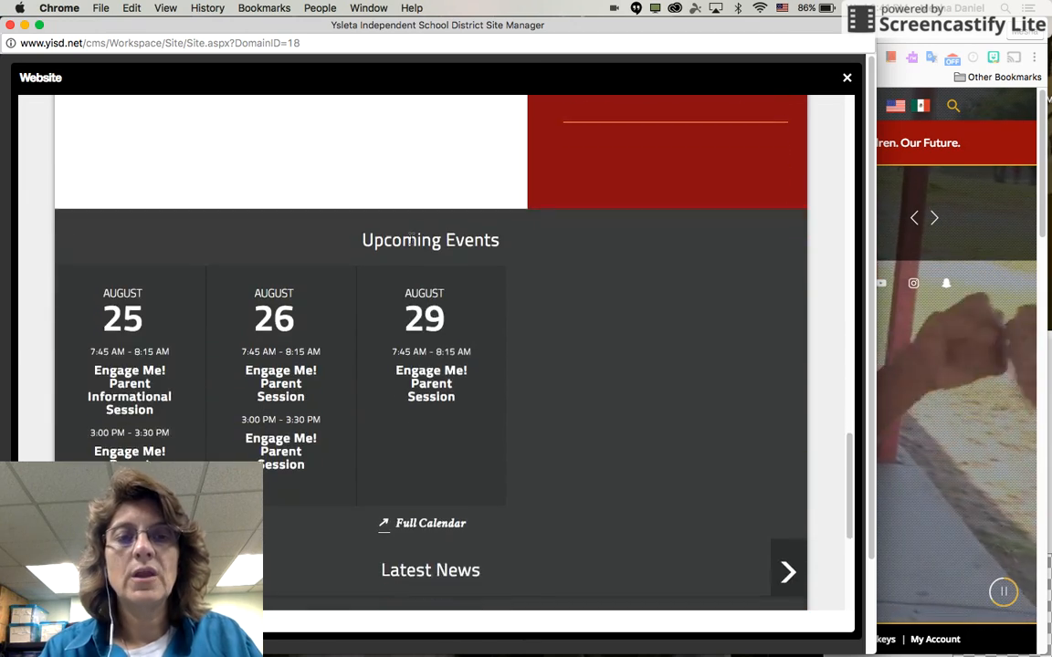
pyautogui.scroll(5, 411, 238)
pyautogui.scroll(-2, 411, 239)
pyautogui.scroll(15, 411, 240)
pyautogui.scroll(2, 411, 243)
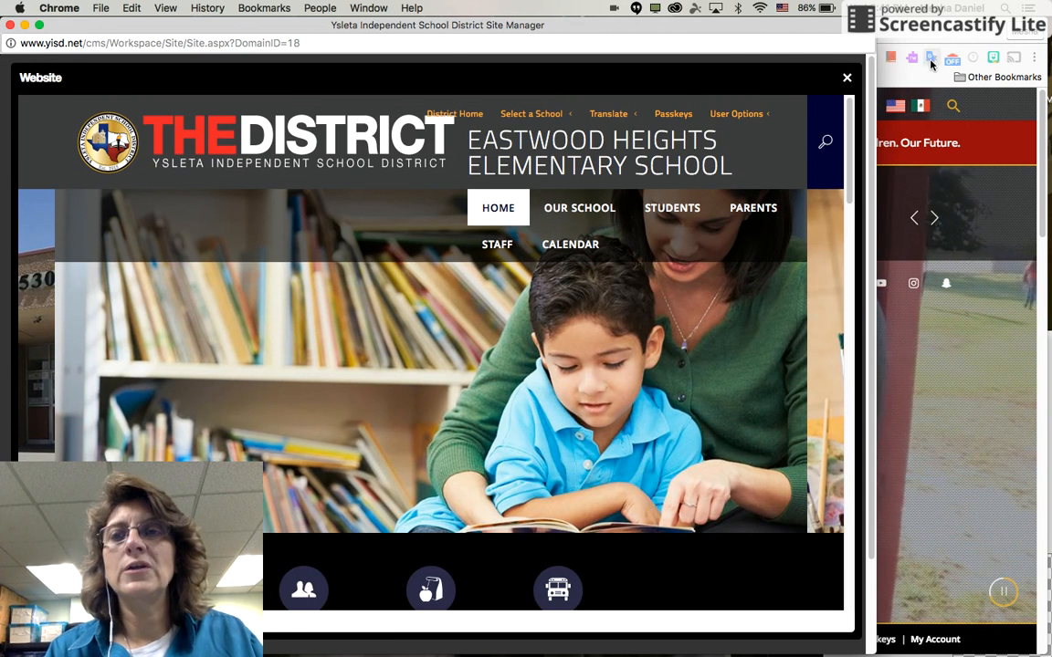
pyautogui.click(846, 79)
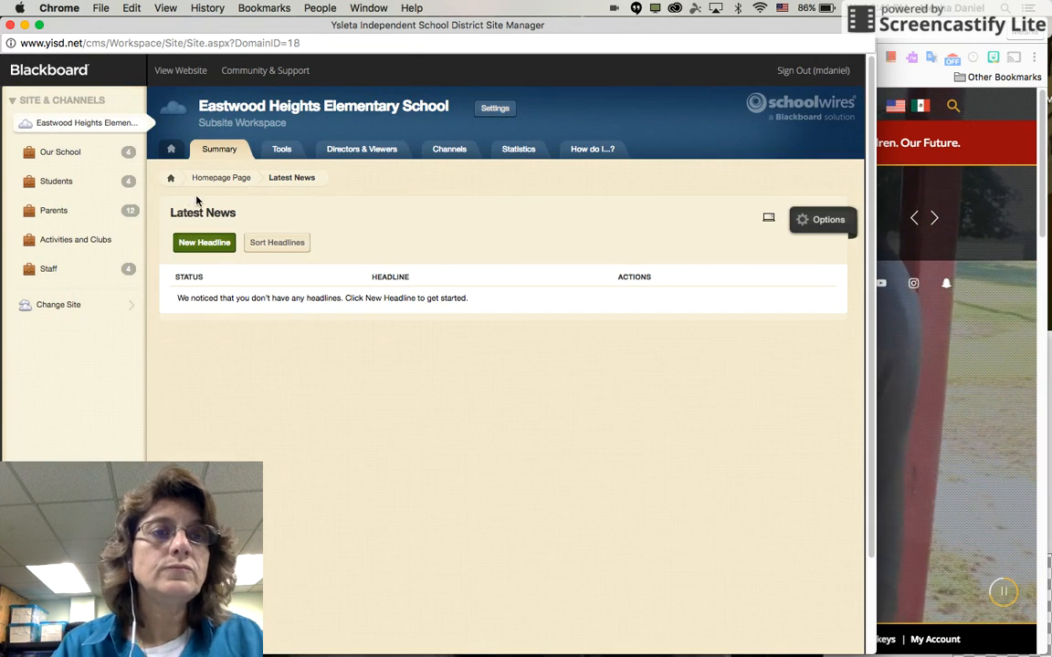
# Return to the Eastwood Heights Elementary School site's current pages and open the Calendar page.
pyautogui.click(173, 181)
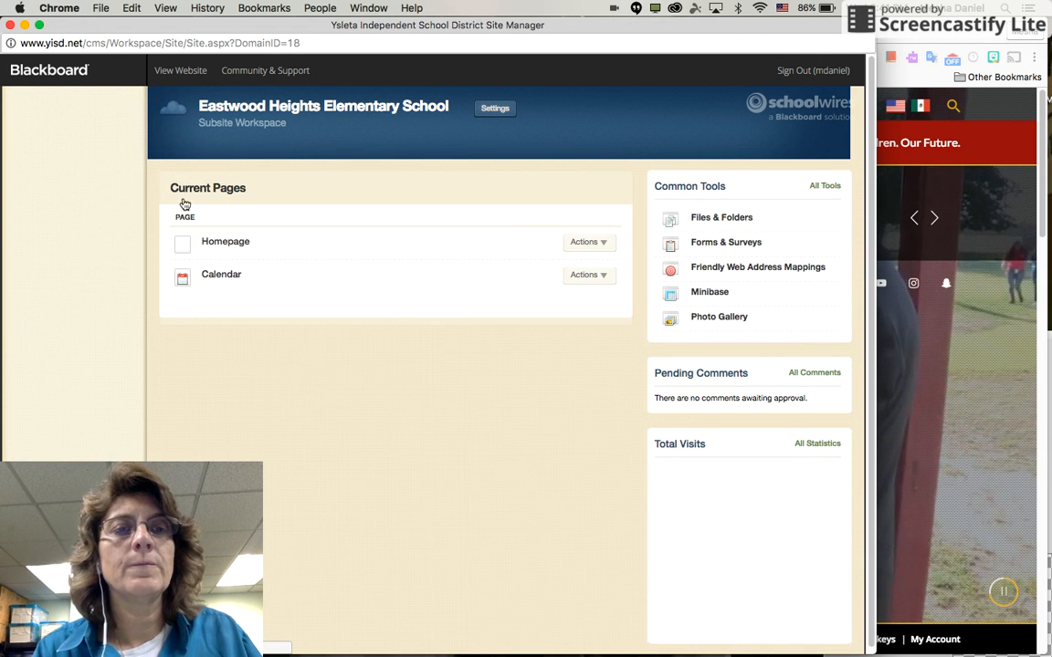
pyautogui.click(220, 281)
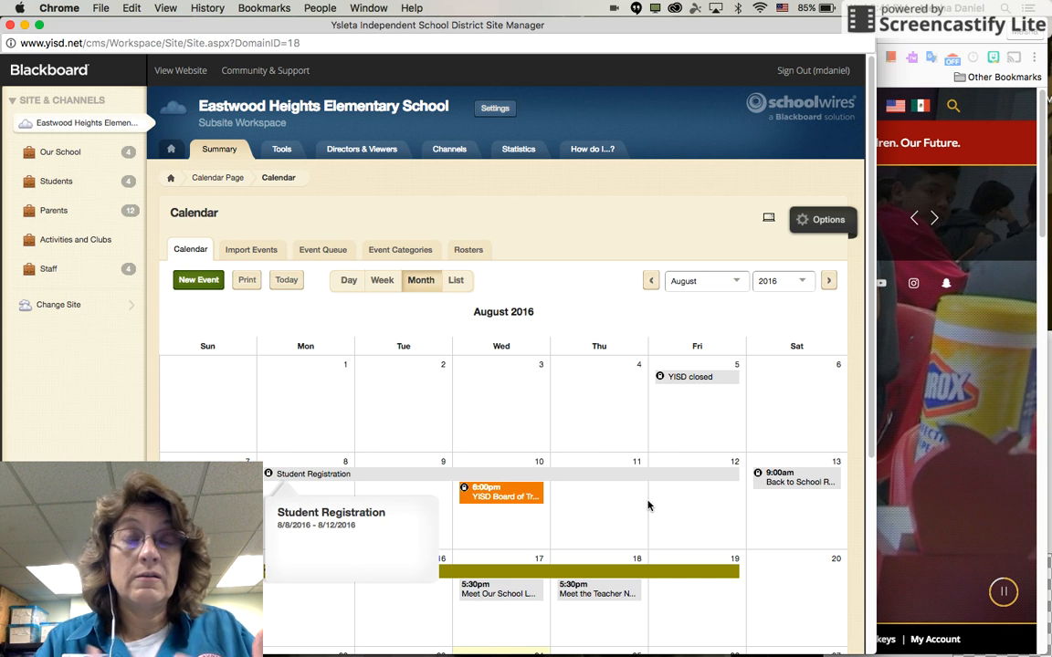
pyautogui.scroll(-1, 648, 506)
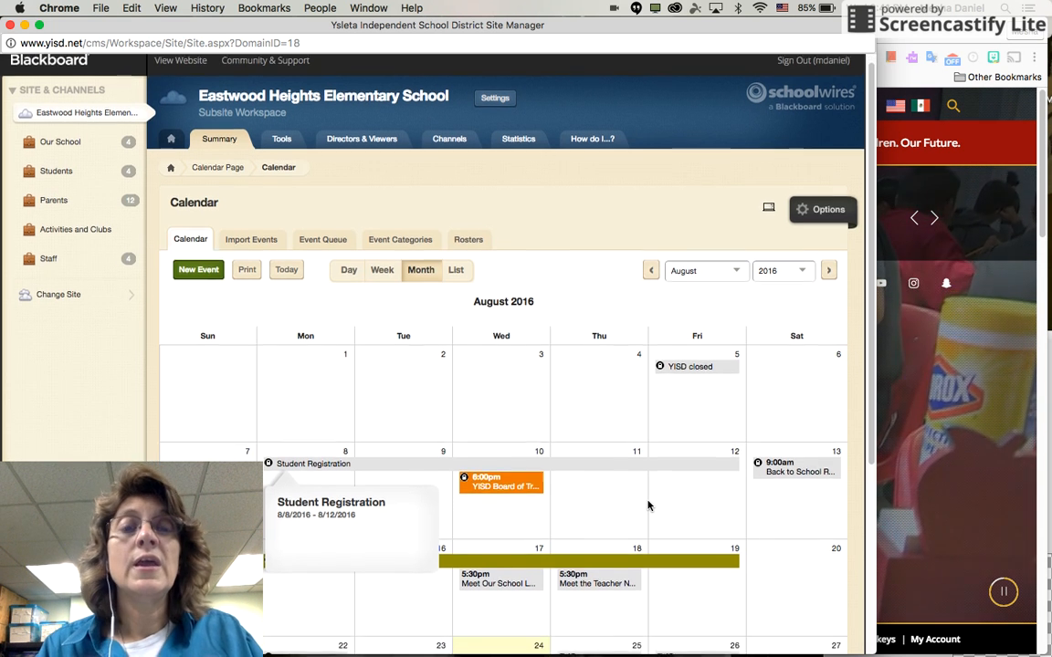
# Examine the title, date, time, description and category options for a new calendar event, and close the form without saving.
pyautogui.click(198, 265)
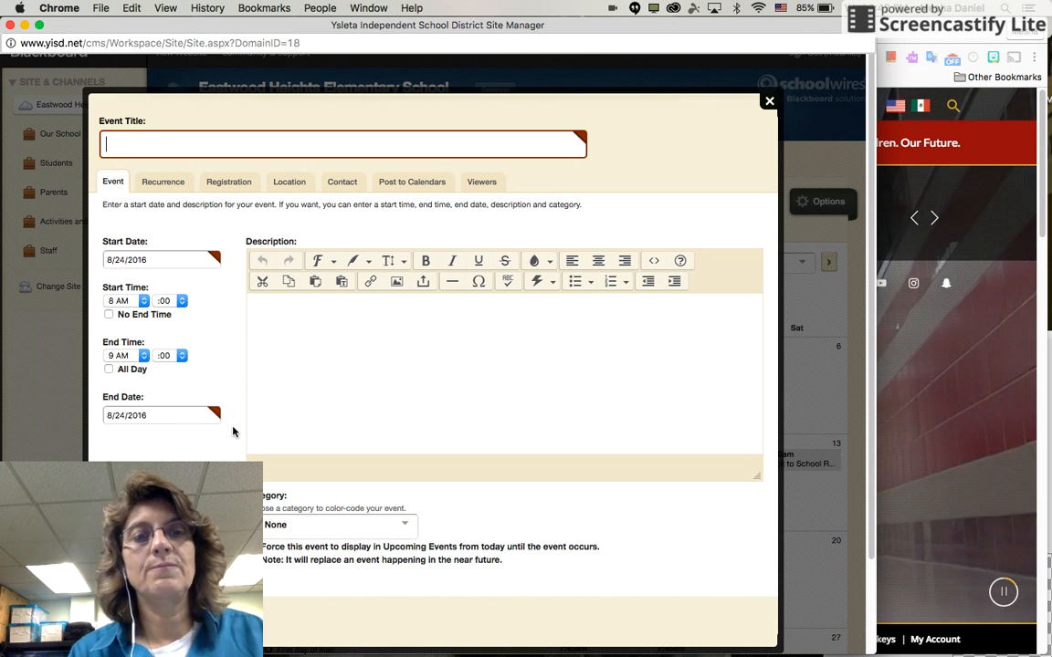
pyautogui.click(282, 348)
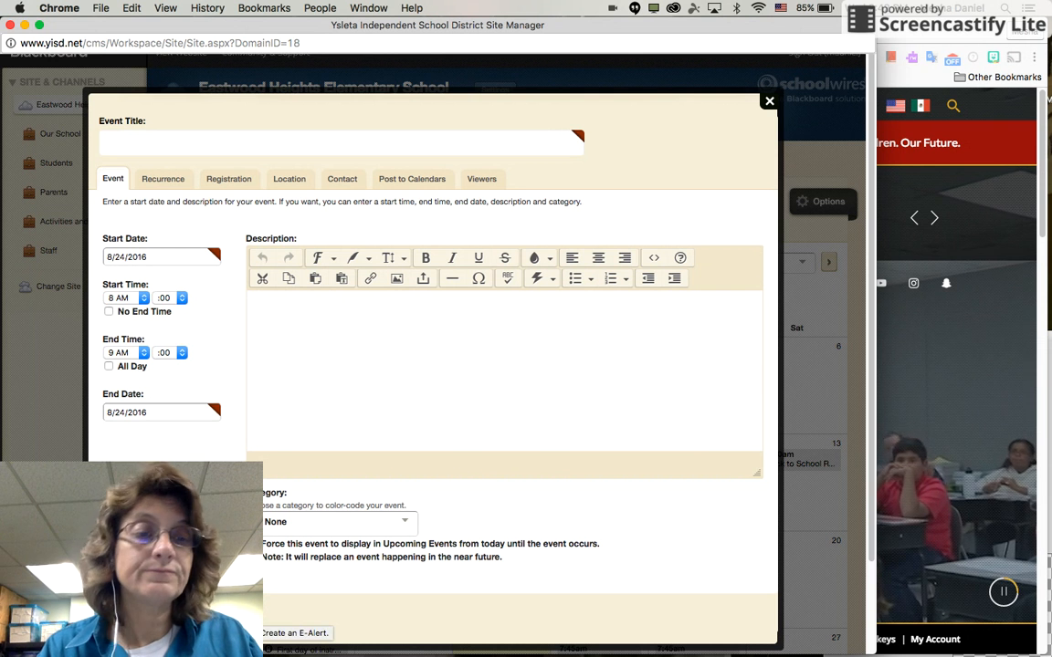
pyautogui.click(169, 633)
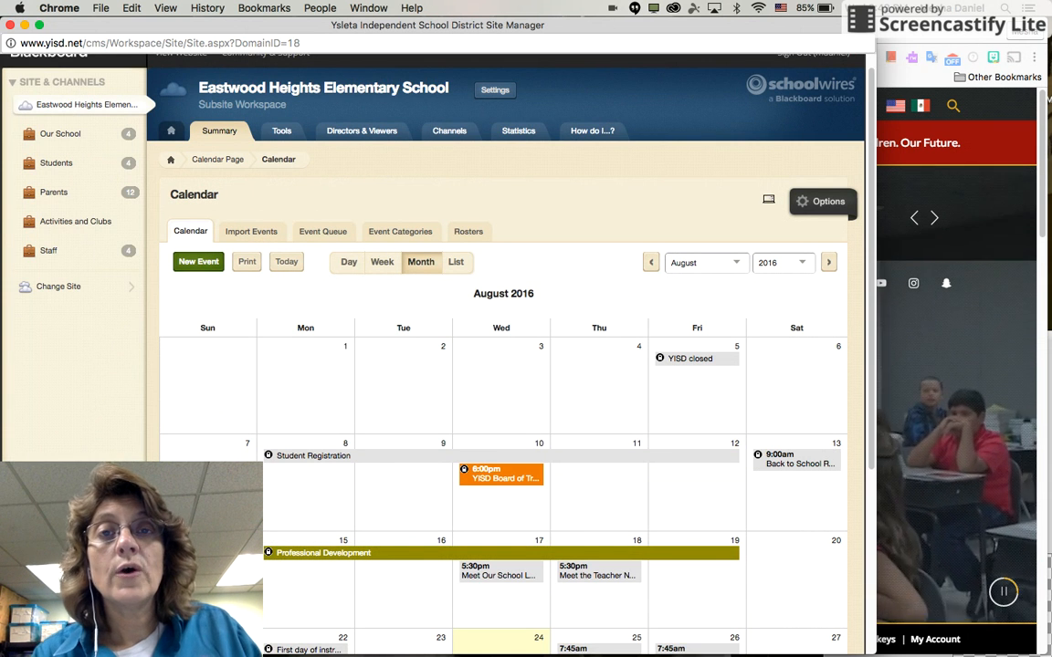